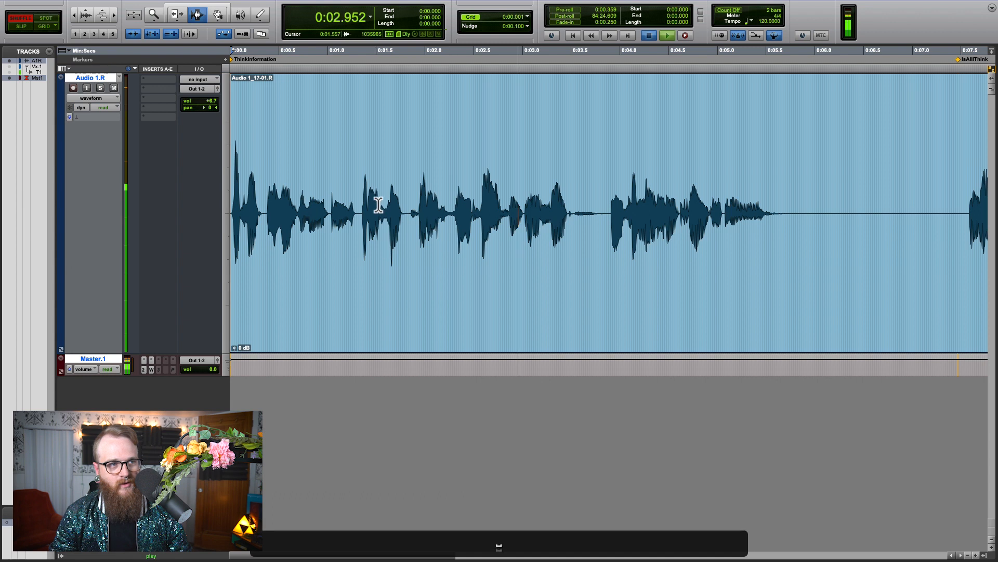
- Add a marker named "ButI" at 0:01.365, before the second phrase, and resume playback
{"action": "left_click", "coordinate": [363, 209]}
{"action": "key", "text": "KP_Enter"}
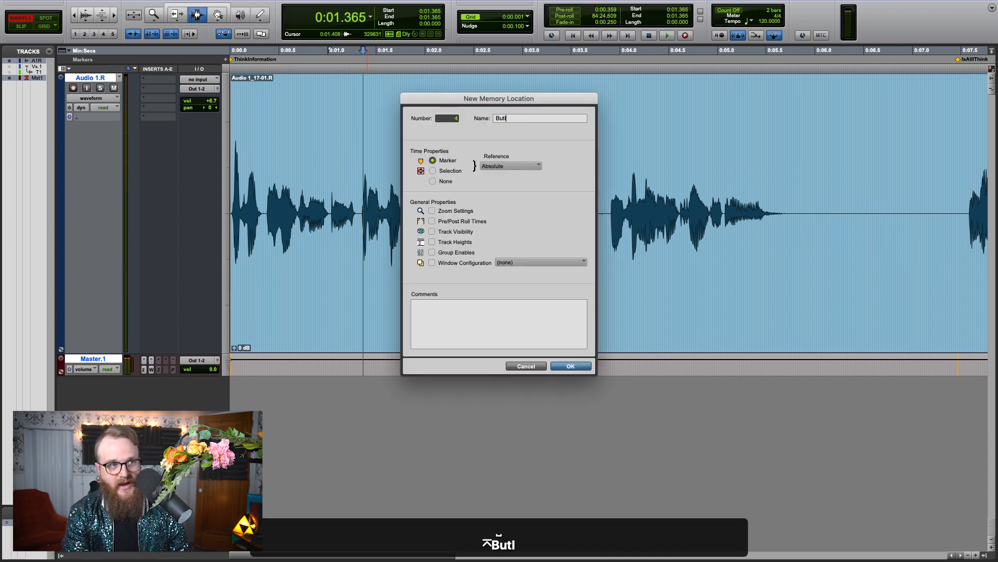
{"action": "key", "text": "Return"}
{"action": "key", "text": "space"}
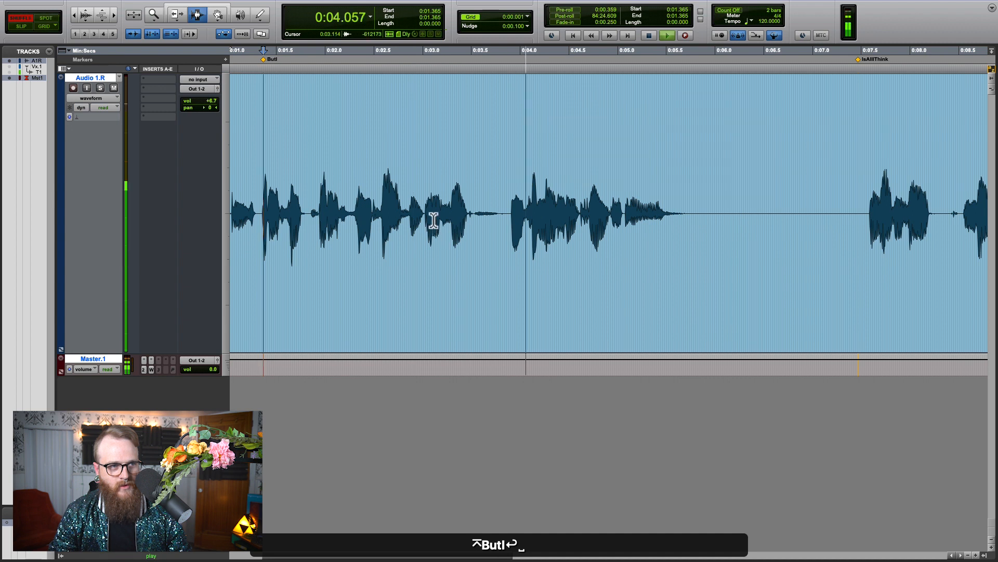
- Add a marker named "Information" at 0:03.216
{"action": "key", "text": "space"}
{"action": "left_click", "coordinate": [444, 208]}
{"action": "key", "text": "KP_Enter"}
{"action": "type", "text": "Inf"}
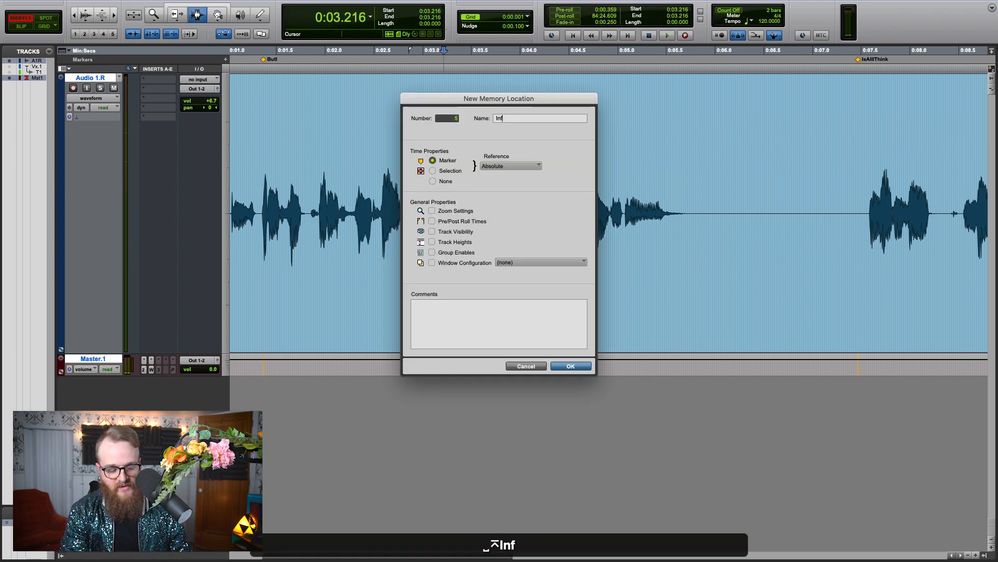
{"action": "key", "text": "Return"}
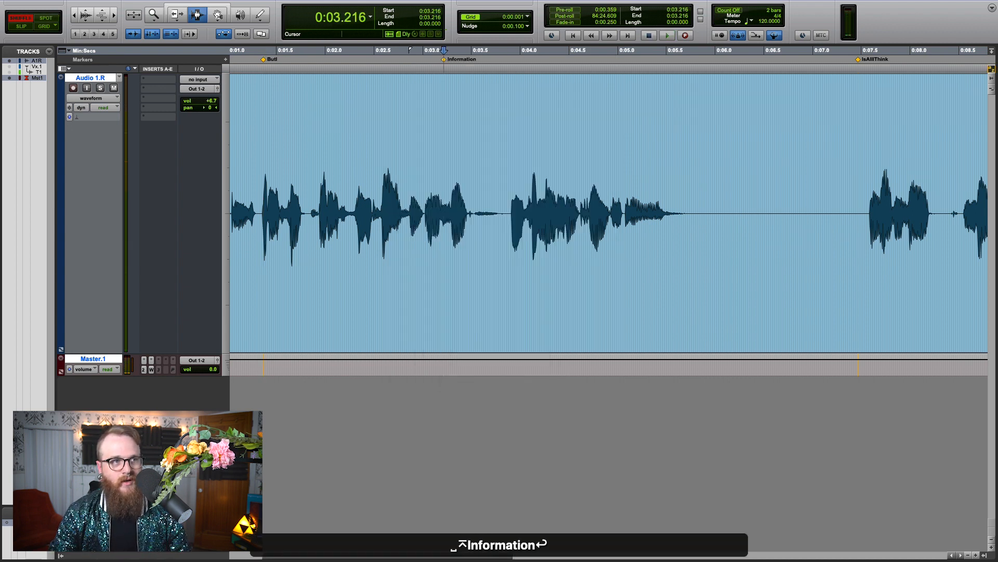
- Play the phrase after the Information marker from 0:03.882 and return to the start of the recording
{"action": "scroll", "coordinate": [430, 212], "scroll_direction": "right", "scroll_amount": 3}
{"action": "left_click", "coordinate": [408, 182]}
{"action": "key", "text": "F1"}
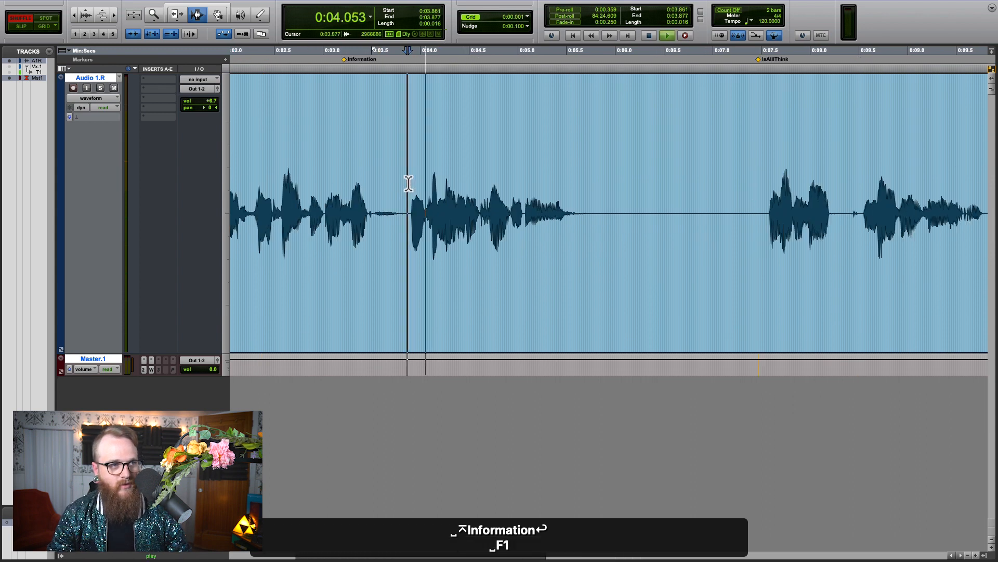
{"action": "left_click", "coordinate": [409, 183]}
{"action": "key", "text": "space"}
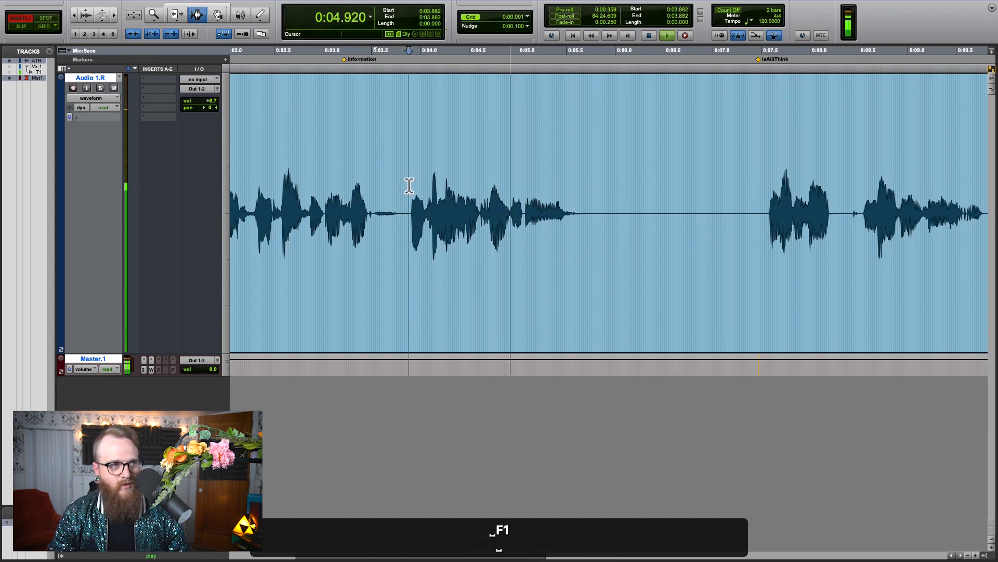
{"action": "scroll", "coordinate": [417, 188], "scroll_direction": "left", "scroll_amount": 4}
{"action": "key", "text": "space"}
{"action": "key", "text": "Return"}
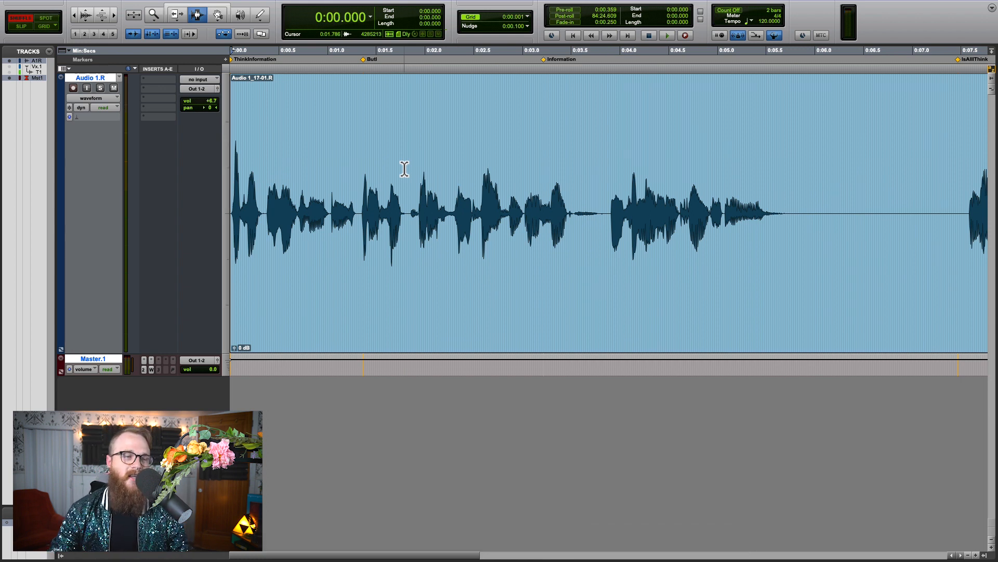
- Try to remove the audio from 0:01.344 to the next word at about 0:01.93 and close the gap in Shuffle mode
{"action": "key", "text": "F1"}
{"action": "left_click_drag", "start_coordinate": [360, 211], "coordinate": [354, 180]}
{"action": "key", "text": "t"}
{"action": "key", "text": "t"}
{"action": "key", "text": "r"}
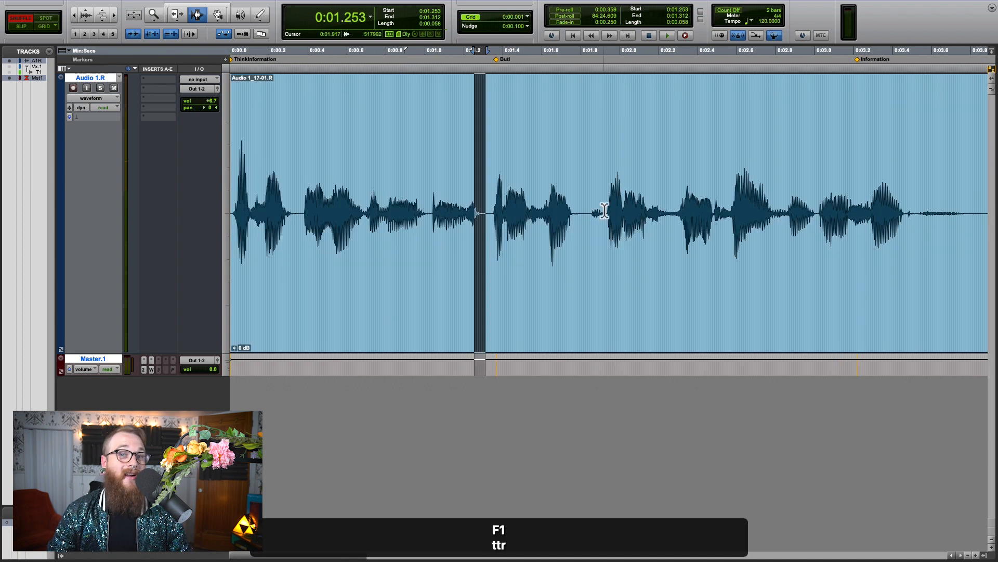
{"action": "left_click", "coordinate": [495, 202]}
{"action": "key", "text": "space"}
{"action": "key", "text": "F1"}
{"action": "key", "text": "F1"}
{"action": "left_click_drag", "start_coordinate": [607, 214], "coordinate": [495, 192]}
{"action": "key", "text": "super+x"}
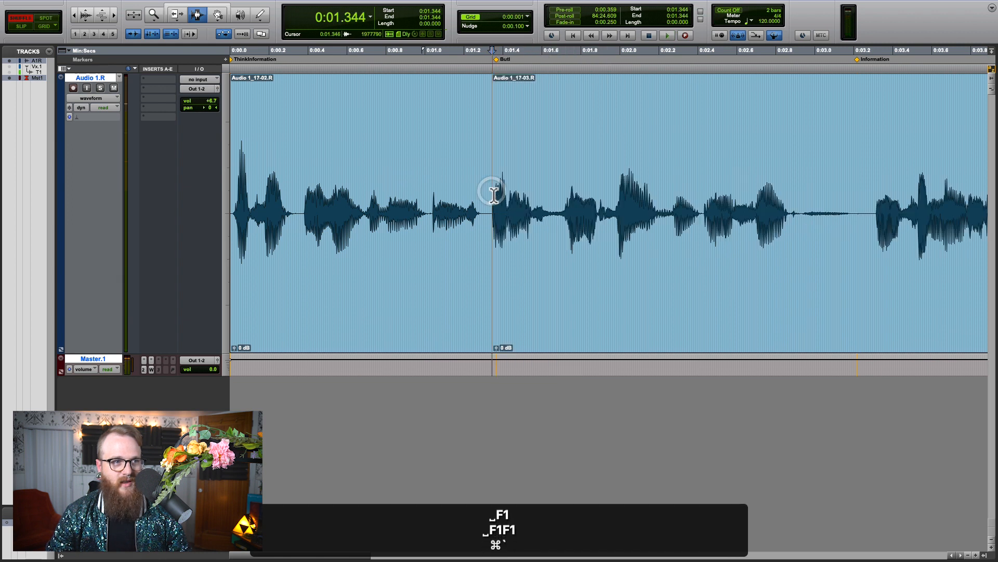
- Play the phrase across the cut near the ButI marker, starting at 0:00.368, to judge the transition
{"action": "key", "text": "r"}
{"action": "left_click", "coordinate": [266, 199]}
{"action": "key", "text": "space"}
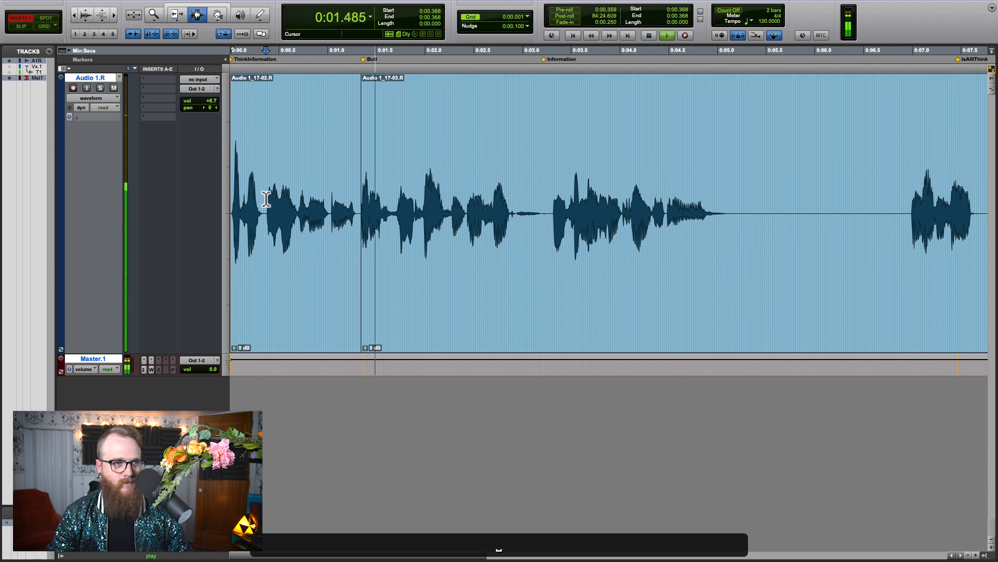
{"action": "key", "text": "space"}
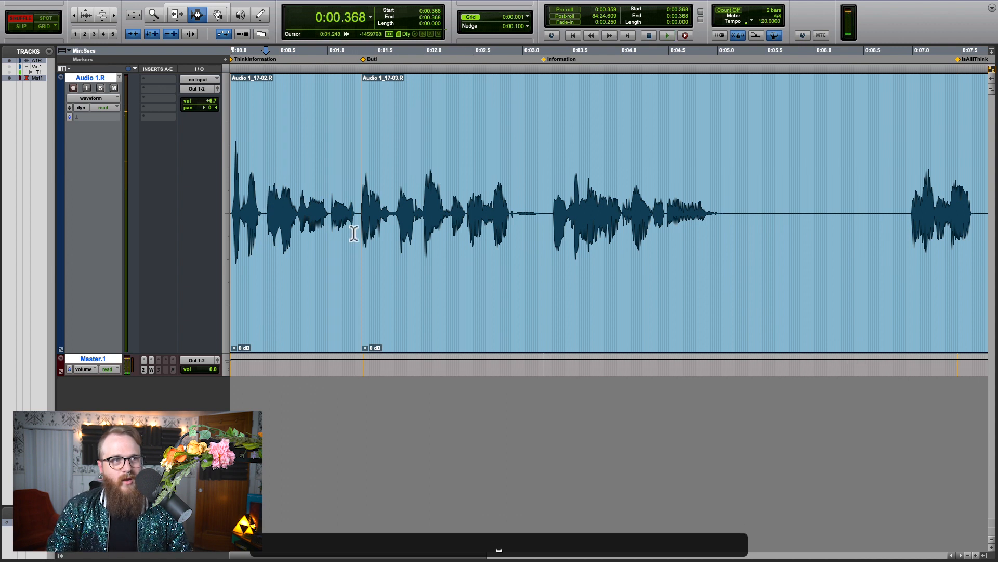
{"action": "left_click", "coordinate": [346, 211]}
{"action": "key", "text": "space"}
{"action": "key", "text": "F1"}
{"action": "key", "text": "F7"}
{"action": "key", "text": "t"}
- Undo the cut and try removing the audio from 0:01.346 to about 0:01.93 instead
{"action": "key", "text": "super+z"}
{"action": "key", "text": "space"}
{"action": "left_click", "coordinate": [482, 201]}
{"action": "key", "text": "space"}
{"action": "key", "text": "space"}
{"action": "left_click_drag", "start_coordinate": [507, 187], "coordinate": [393, 177]}
{"action": "key", "text": "super+grave"}
- Listen across the new cut and undo it to restore the original take
{"action": "key", "text": "space"}
{"action": "key", "text": "space"}
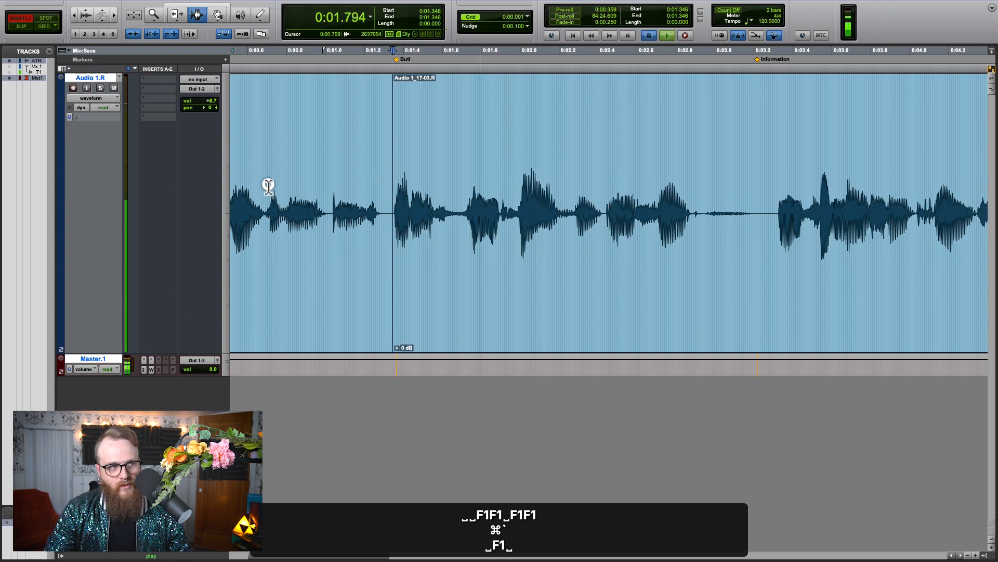
{"action": "left_click", "coordinate": [268, 184]}
{"action": "key", "text": "space"}
{"action": "key", "text": "space"}
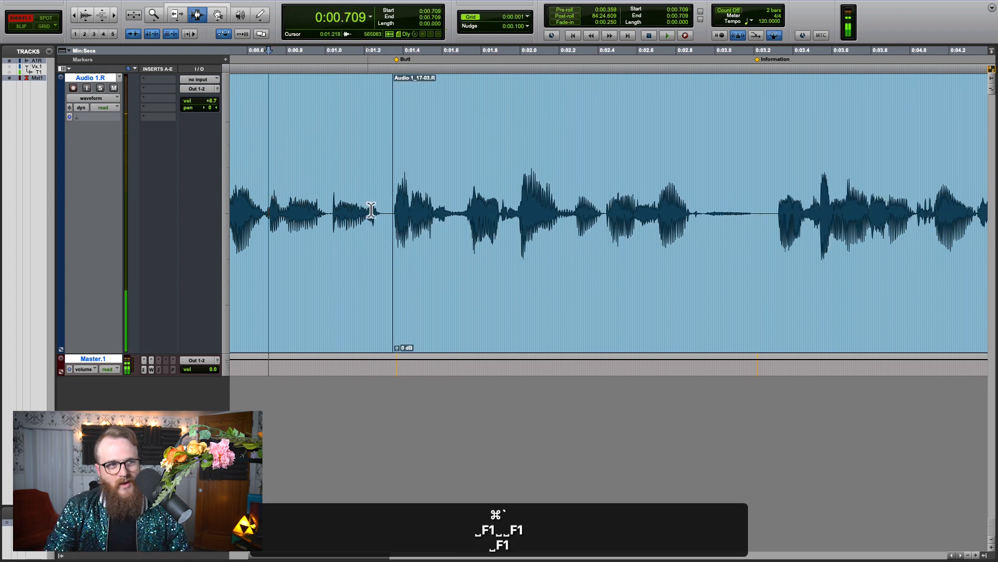
{"action": "key", "text": "super+z"}
{"action": "left_click", "coordinate": [378, 211]}
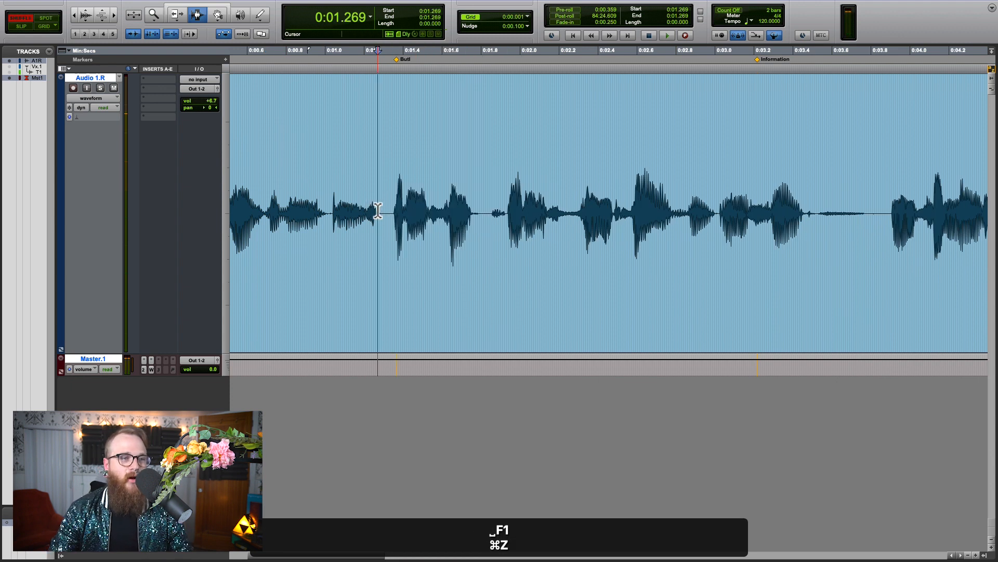
- Compare the repeated words after the ButI marker by selecting the passages on either side of possible cut points
{"action": "key", "text": "F1"}
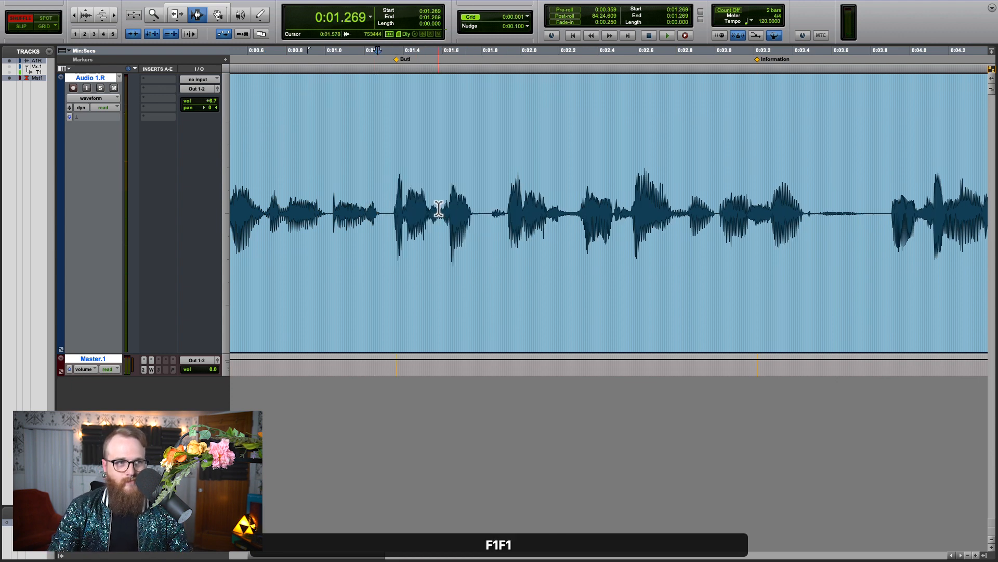
{"action": "key", "text": "F1"}
{"action": "left_click_drag", "start_coordinate": [437, 210], "coordinate": [570, 173]}
{"action": "left_click", "coordinate": [360, 227]}
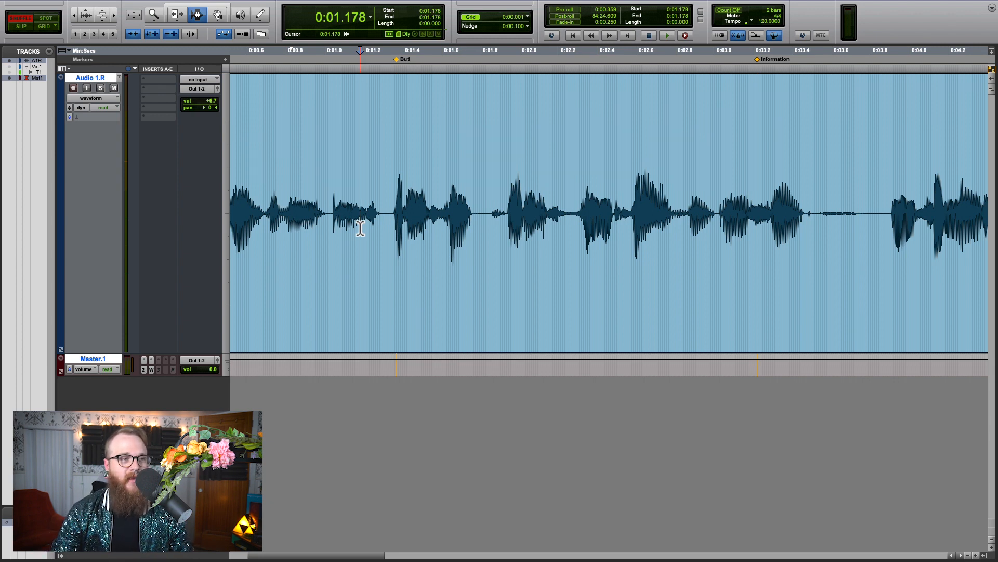
{"action": "key", "text": "F1"}
{"action": "left_click_drag", "start_coordinate": [393, 211], "coordinate": [502, 219]}
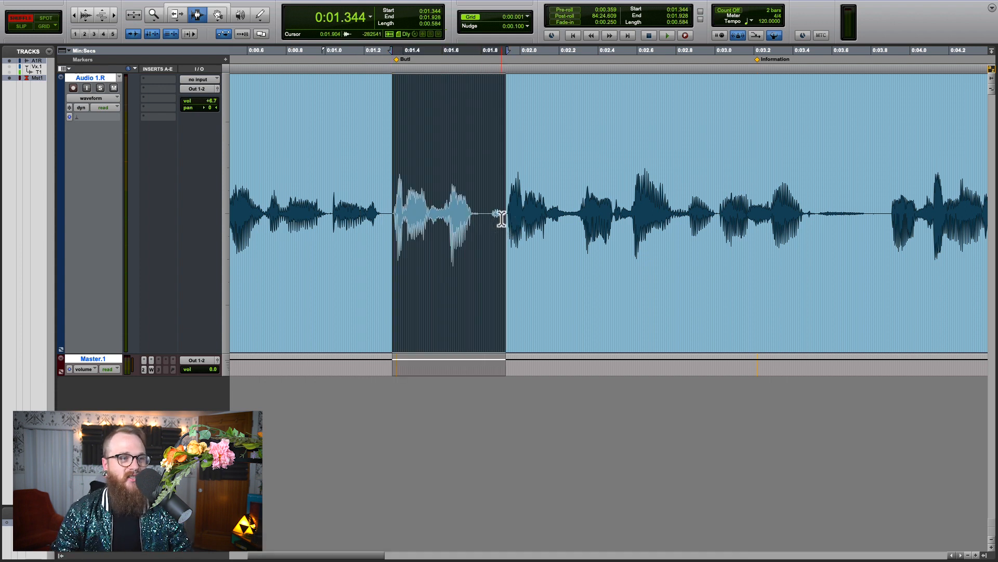
{"action": "left_click", "coordinate": [348, 213]}
{"action": "left_click_drag", "start_coordinate": [395, 213], "coordinate": [443, 229]}
{"action": "left_click_drag", "start_coordinate": [249, 213], "coordinate": [393, 227]}
{"action": "left_click_drag", "start_coordinate": [566, 211], "coordinate": [767, 215]}
- Delete the repeated audio from 0:01.584 to about 0:02.26 in Shuffle mode so the following audio closes the gap
{"action": "key", "text": "F1"}
{"action": "left_click_drag", "start_coordinate": [440, 221], "coordinate": [571, 225]}
{"action": "key", "text": "BackSpace"}
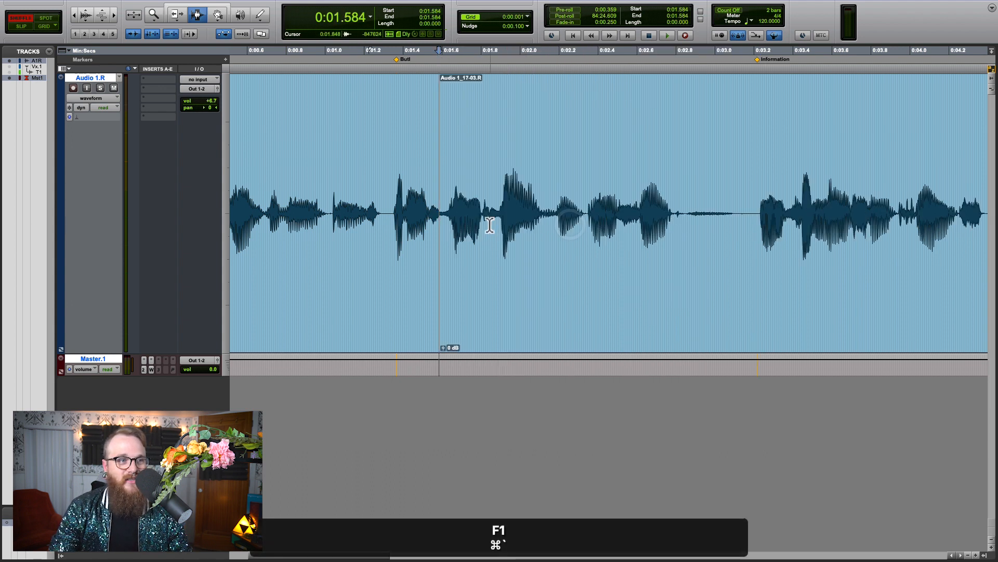
- Crossfade the new edit point over the range from 0:01.565 to 0:01.602
{"action": "left_click", "coordinate": [488, 226]}
{"action": "key", "text": "t"}
{"action": "scroll", "coordinate": [492, 223], "scroll_direction": "left", "scroll_amount": 10}
{"action": "key", "text": "r"}
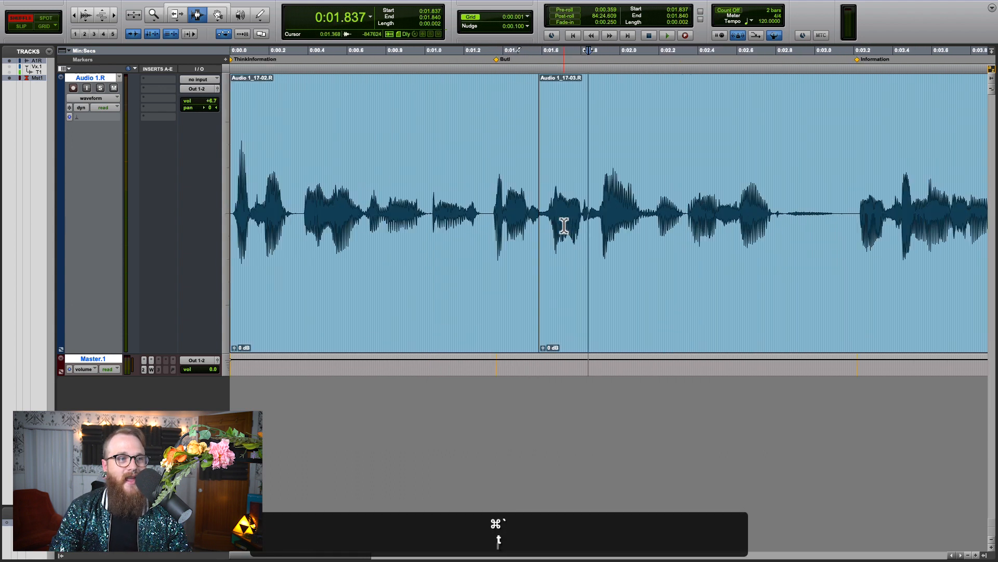
{"action": "left_click_drag", "start_coordinate": [537, 210], "coordinate": [543, 209]}
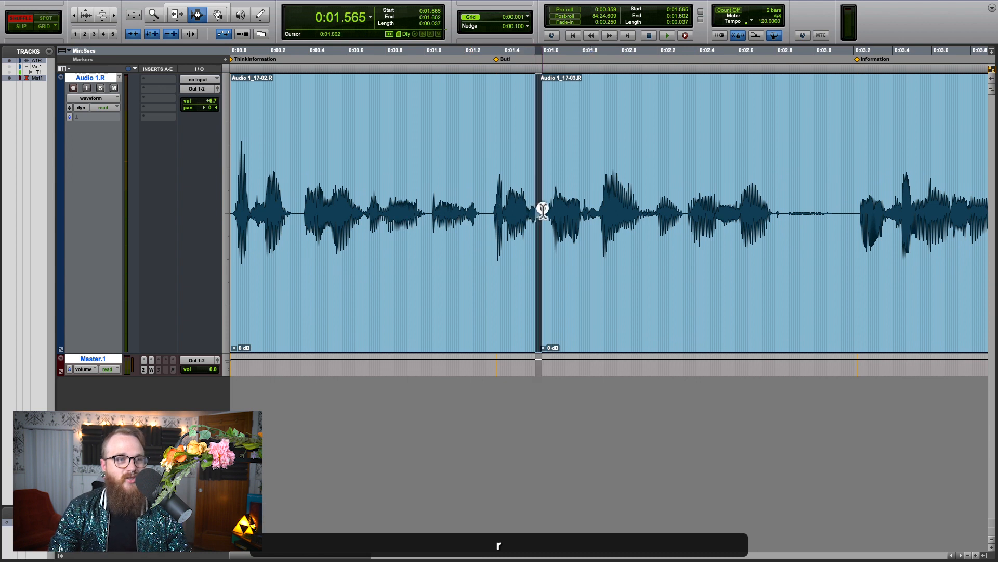
{"action": "key", "text": "f"}
- Play the edited opening from the start of the recording to check the crossfaded join
{"action": "left_click", "coordinate": [401, 147]}
{"action": "key", "text": "F7"}
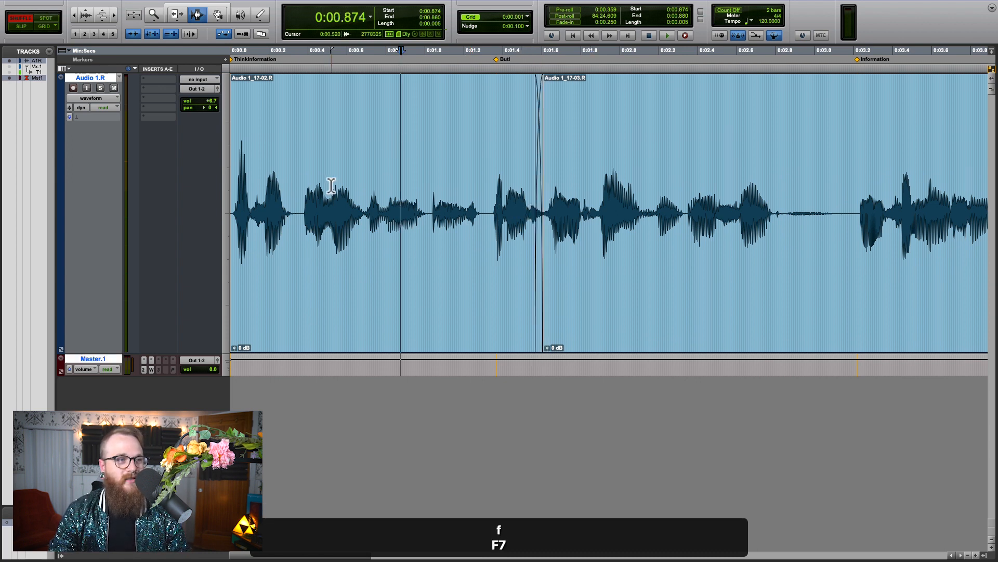
{"action": "key", "text": "Return"}
{"action": "key", "text": "space"}
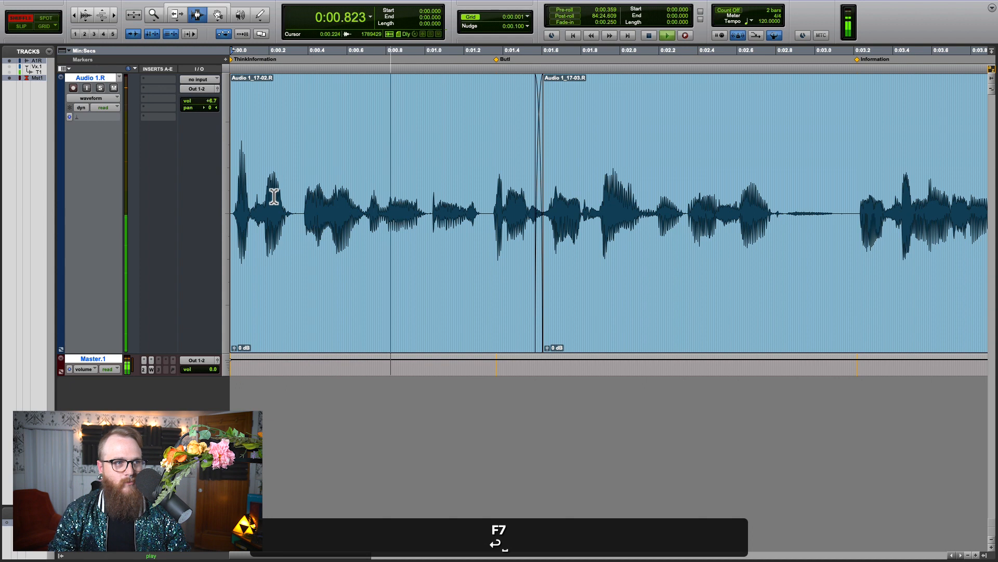
{"action": "scroll", "coordinate": [433, 248], "scroll_direction": "right", "scroll_amount": 2}
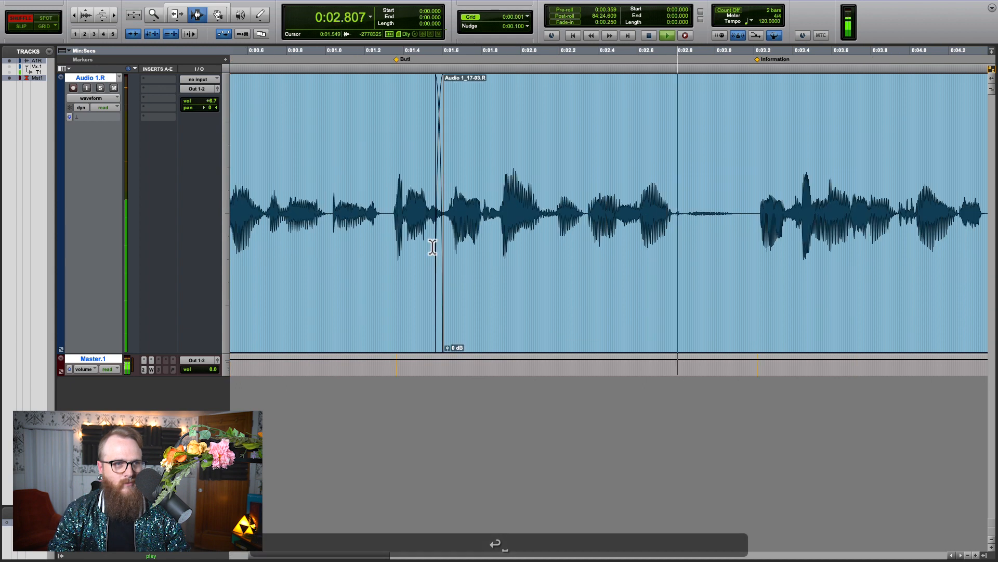
{"action": "key", "text": "space"}
- Switch to Slip mode and select the crossfade from 0:01.564 to 0:01.607 to inspect its waveform closely
{"action": "key", "text": "F1"}
{"action": "left_click", "coordinate": [397, 223]}
{"action": "key", "text": "F7"}
{"action": "key", "text": "t"}
{"action": "key", "text": "t"}
{"action": "key", "text": "F2"}
{"action": "key", "text": "F2"}
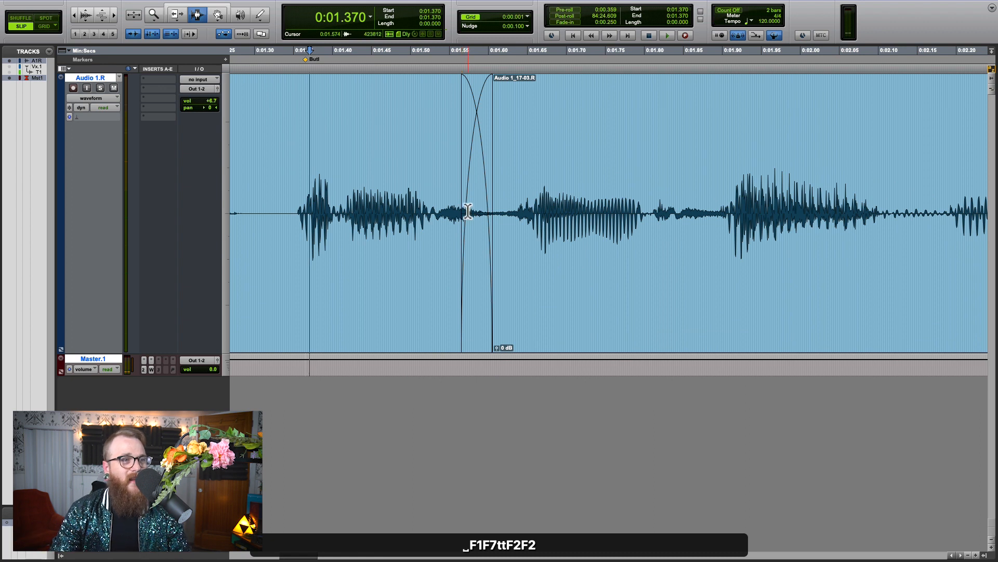
{"action": "left_click_drag", "start_coordinate": [459, 208], "coordinate": [657, 207]}
{"action": "key", "text": "r"}
{"action": "key", "text": "t"}
{"action": "key", "text": "t"}
{"action": "key", "text": "t"}
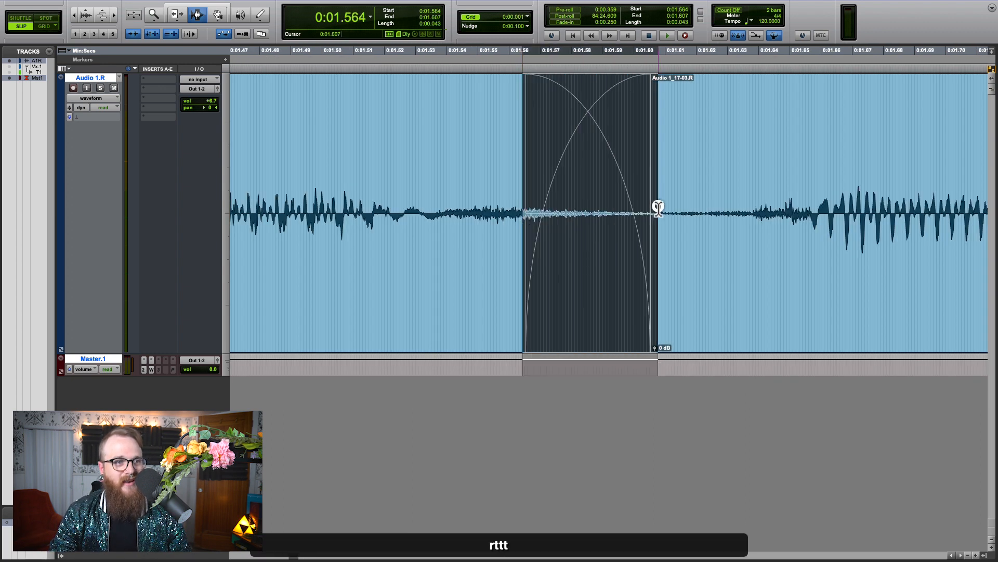
{"action": "key", "text": "r"}
{"action": "key", "text": "r"}
{"action": "key", "text": "r"}
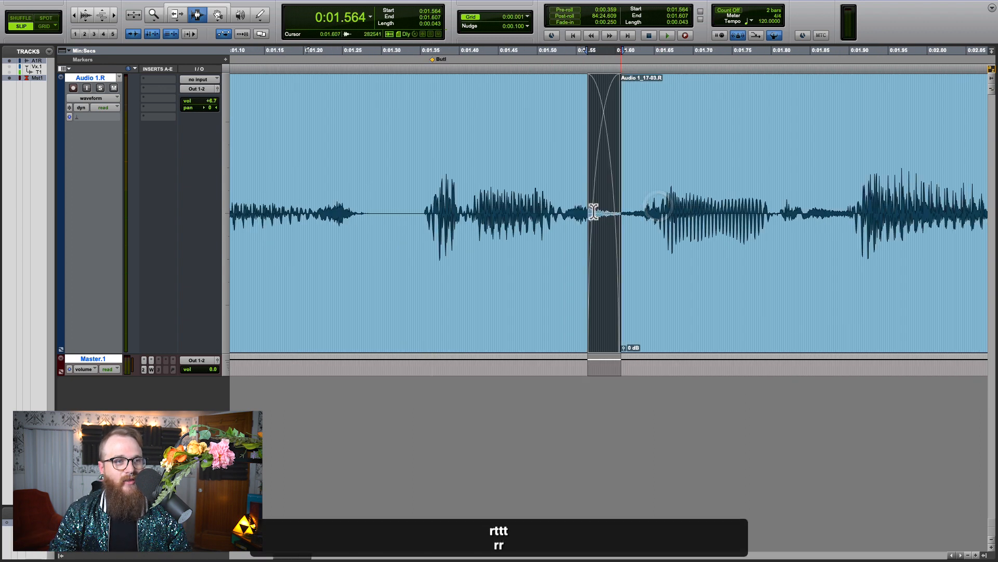
- Review the shortened passage between the ButI marker and the crossfade within the whole phrase
{"action": "key", "text": "F7"}
{"action": "left_click", "coordinate": [526, 212]}
{"action": "key", "text": "r"}
{"action": "key", "text": "r"}
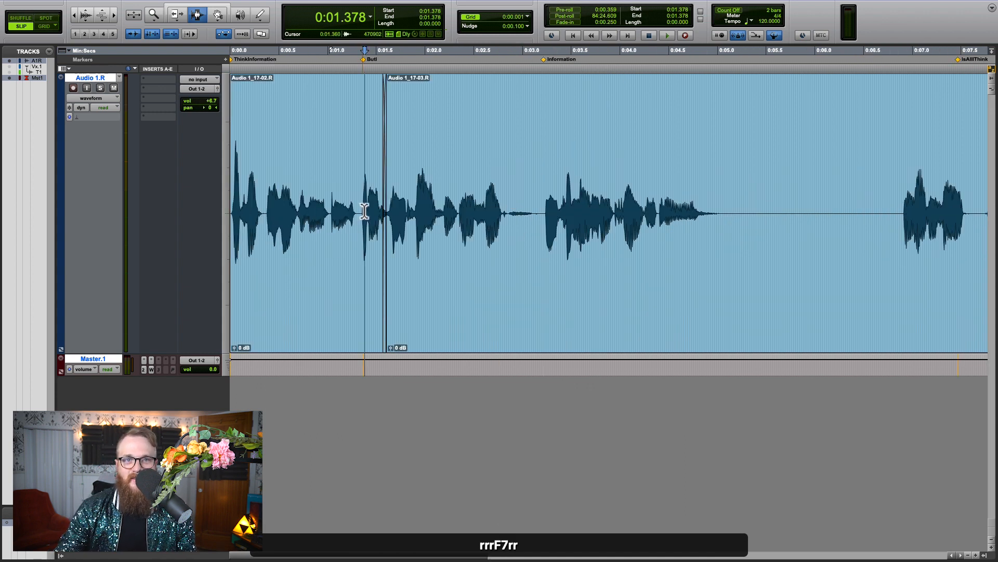
{"action": "left_click_drag", "start_coordinate": [364, 211], "coordinate": [391, 205]}
{"action": "left_click", "coordinate": [487, 207]}
- Move the IsAllIThink and ifConsistencies markers earlier to line up with the starts of their shifted phrases
{"action": "scroll", "coordinate": [488, 204], "scroll_direction": "right", "scroll_amount": 2}
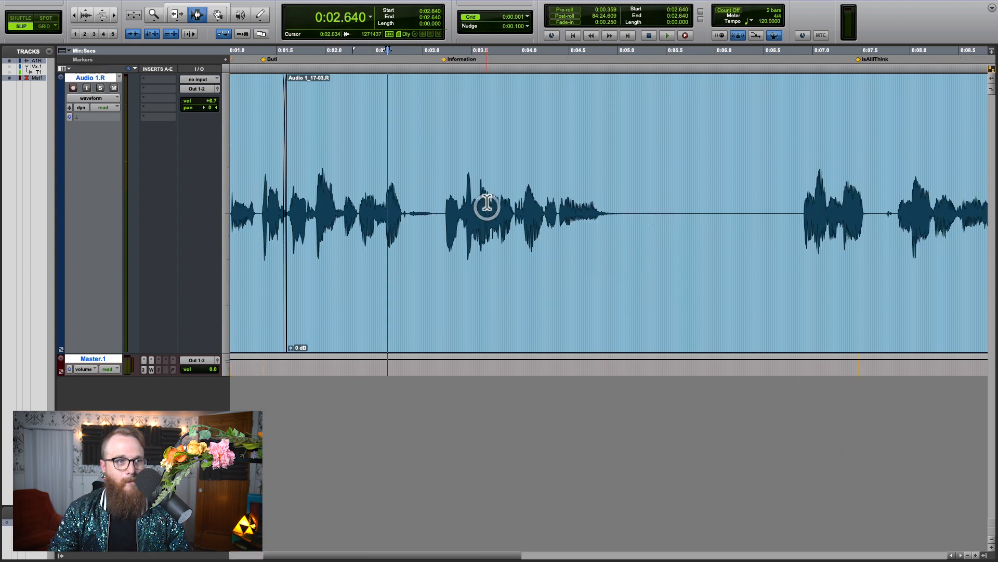
{"action": "key", "text": "r"}
{"action": "key", "text": "F1"}
{"action": "left_click_drag", "start_coordinate": [599, 65], "coordinate": [564, 66]}
{"action": "scroll", "coordinate": [590, 157], "scroll_direction": "right", "scroll_amount": 4}
{"action": "left_click_drag", "start_coordinate": [688, 63], "coordinate": [654, 62]}
- Select the section after the IsAllIThink marker from 0:06.816 to 0:11.605 and listen to it
{"action": "left_click_drag", "start_coordinate": [596, 193], "coordinate": [362, 167]}
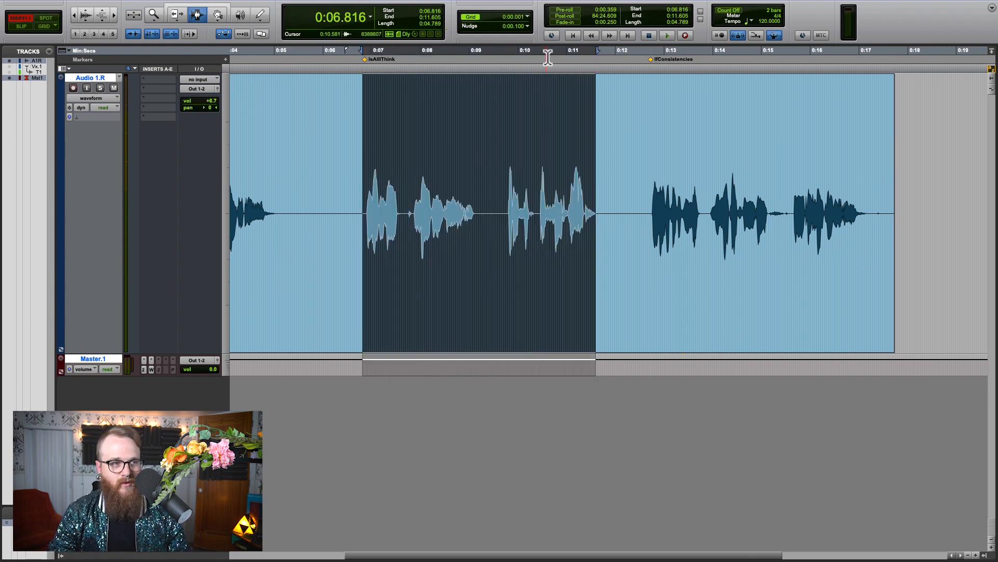
{"action": "key", "text": "space"}
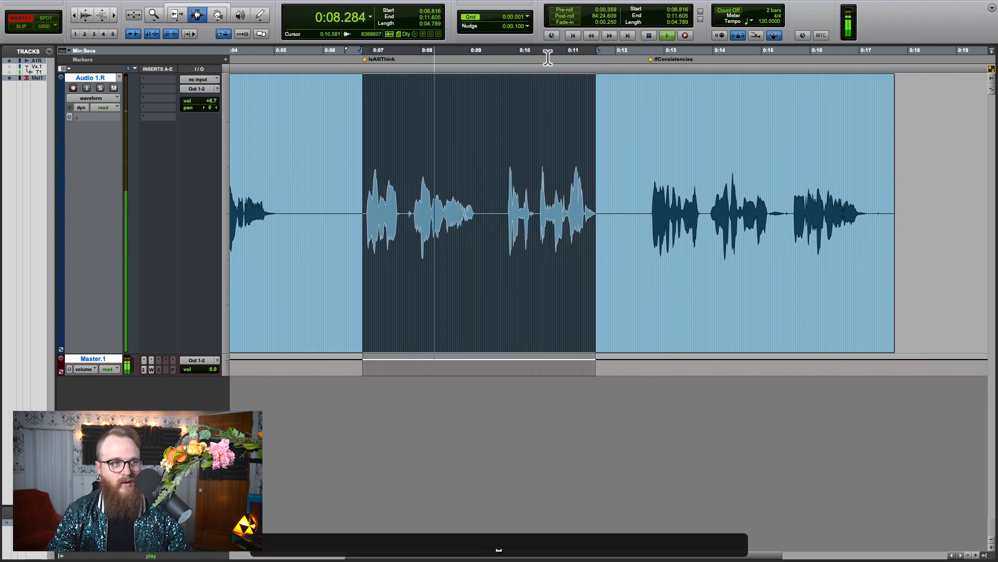
{"action": "key", "text": "t"}
{"action": "key", "text": "space"}
{"action": "key", "text": "F1"}
{"action": "key", "text": "F7"}
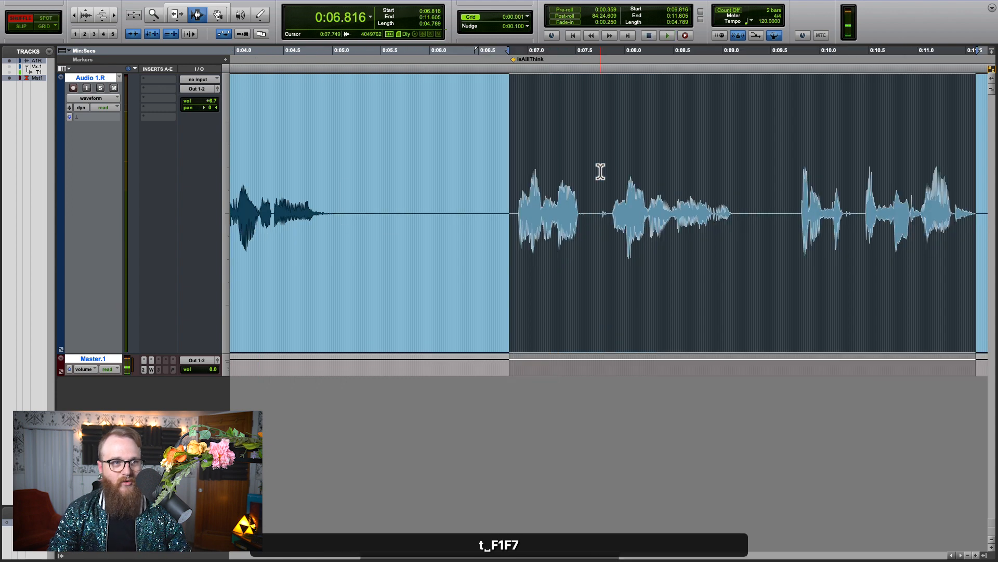
- Select the first sentence after the IsAllIThink marker, from 0:06.858 to 0:09.130, and play it
{"action": "left_click_drag", "start_coordinate": [511, 213], "coordinate": [516, 185]}
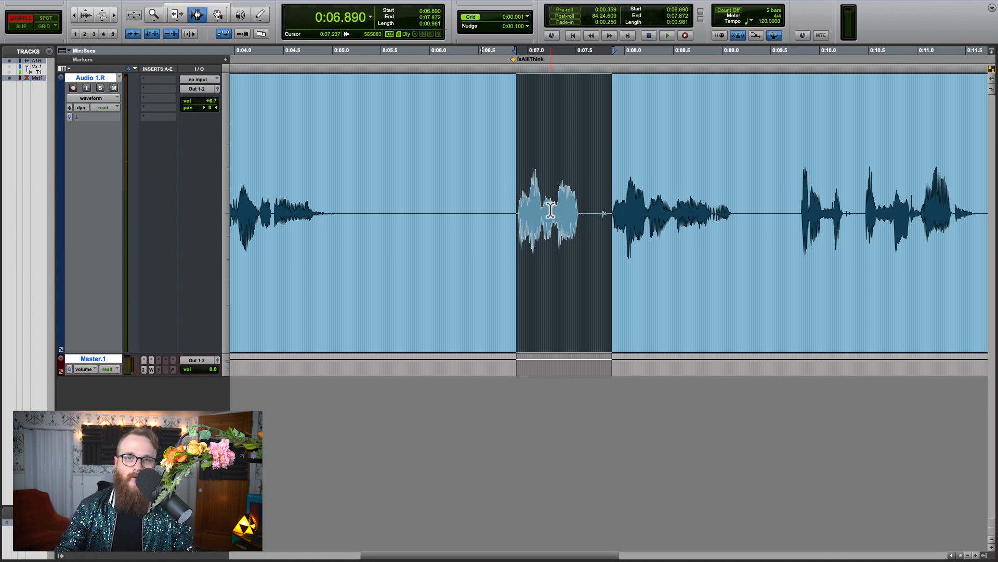
{"action": "left_click", "coordinate": [498, 205]}
{"action": "left_click_drag", "start_coordinate": [514, 208], "coordinate": [735, 187]}
{"action": "key", "text": "space"}
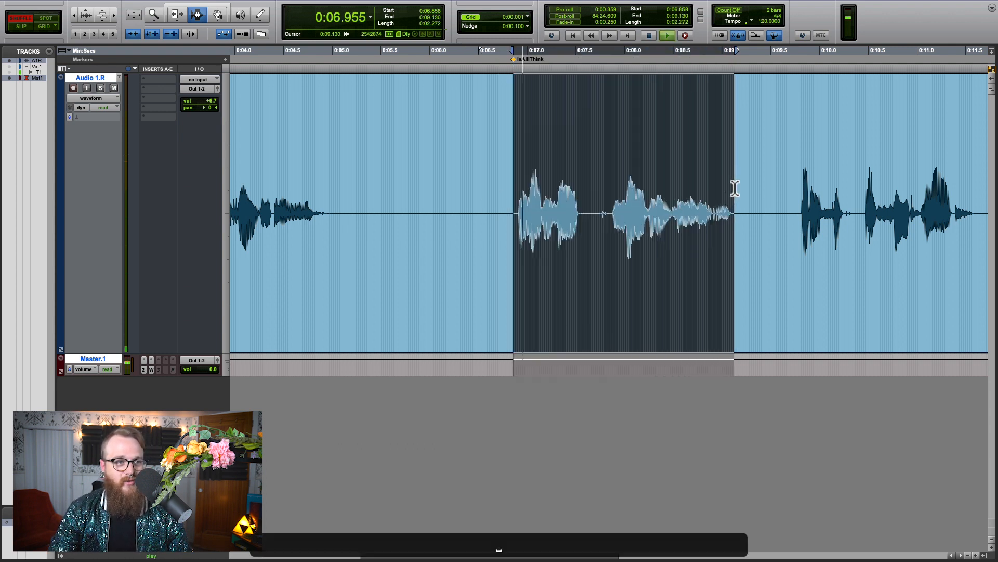
- Play the IsAllIThink sentence from 0:06.853 in a closer view of its waveform
{"action": "left_click", "coordinate": [591, 214]}
{"action": "key", "text": "t"}
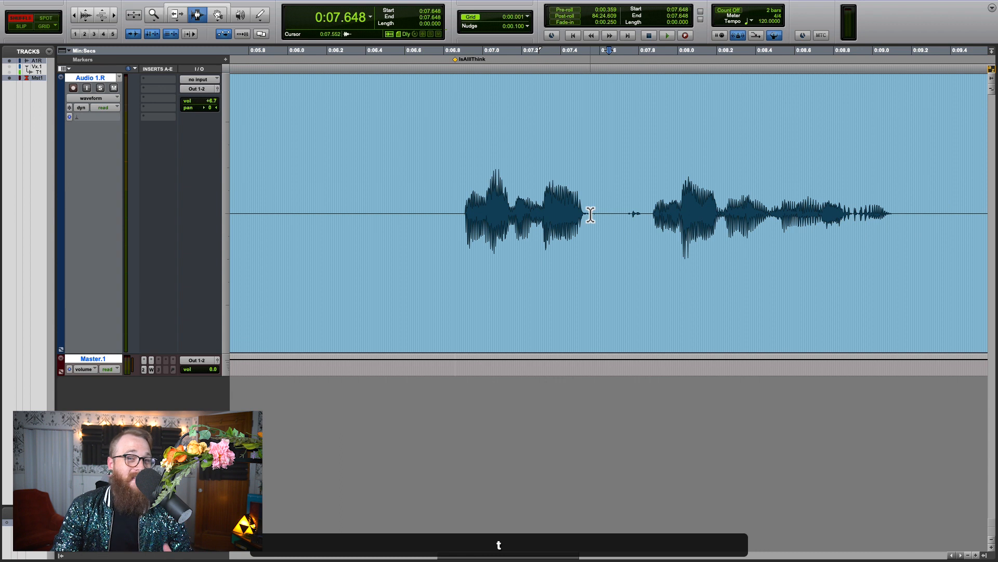
{"action": "left_click", "coordinate": [464, 207]}
{"action": "left_click", "coordinate": [455, 207]}
{"action": "key", "text": "space"}
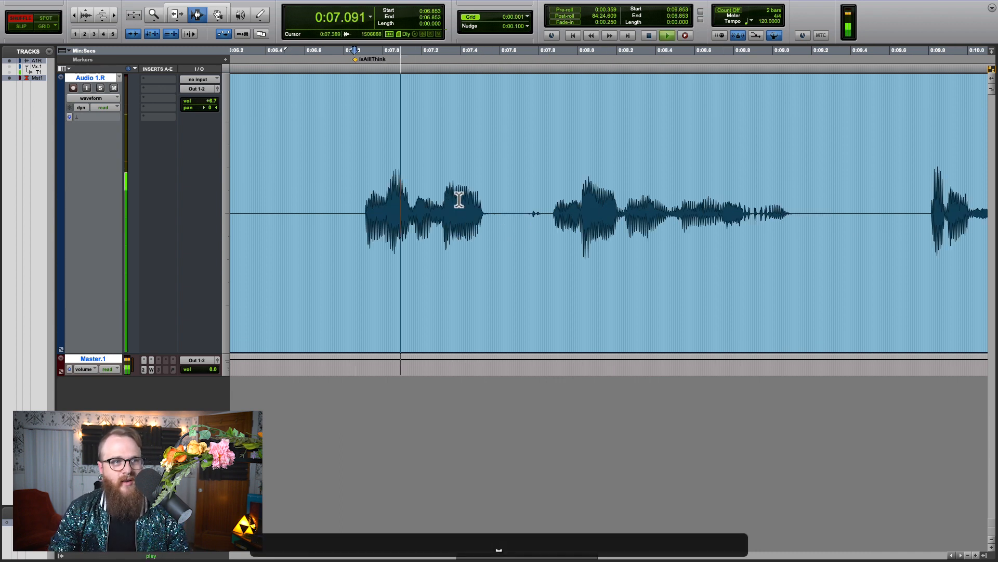
- Cut the repeated words after the IsAllIThink marker, from 0:07.280 to 0:07.981, closing the gap in Shuffle mode
{"action": "key", "text": "space"}
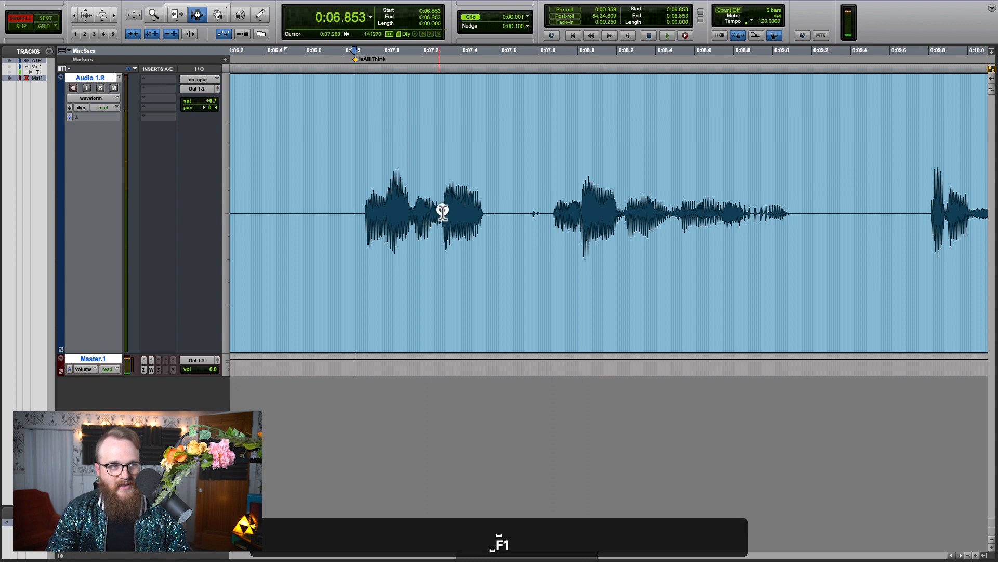
{"action": "left_click", "coordinate": [443, 207]}
{"action": "key", "text": "t"}
{"action": "left_click_drag", "start_coordinate": [594, 212], "coordinate": [638, 208]}
{"action": "key", "text": "r"}
{"action": "left_click", "coordinate": [740, 219], "text": "shift"}
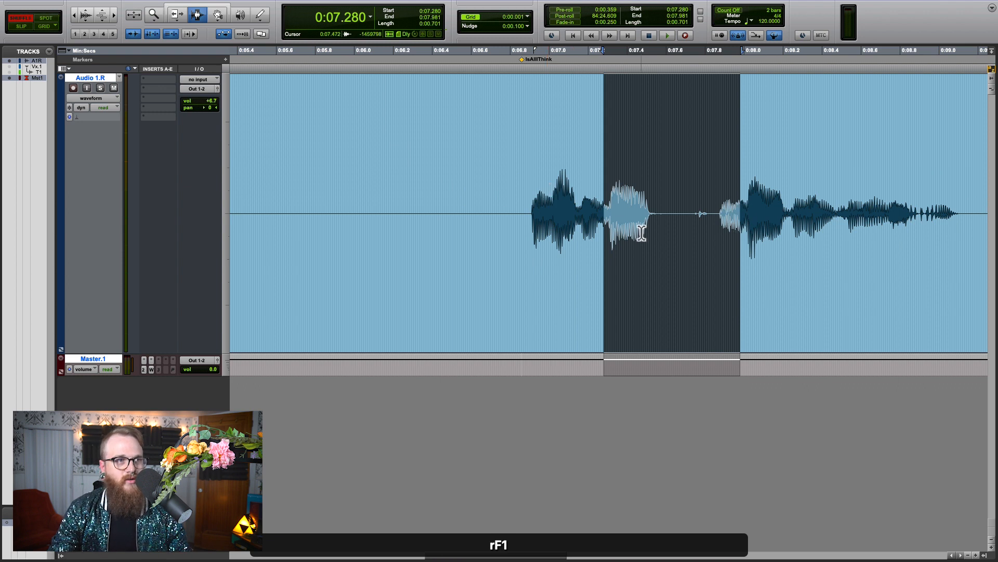
{"action": "key", "text": "super+grave"}
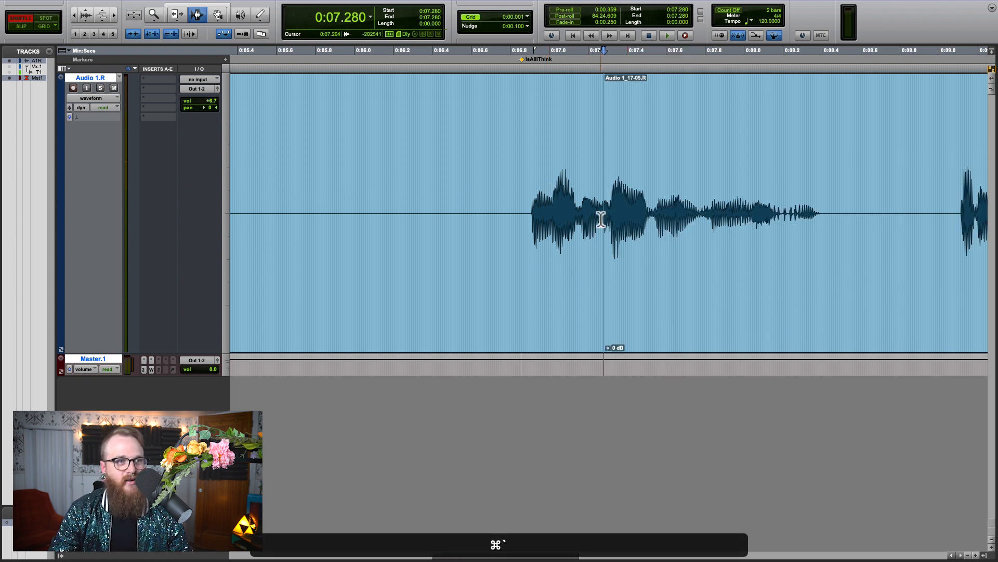
- Crossfade the new join in the IsAllIThink sentence, undoing a first shorter fade and fading from 0:07.276 to 0:07.283 instead
{"action": "key", "text": "t"}
{"action": "key", "text": "t"}
{"action": "key", "text": "t"}
{"action": "key", "text": "t"}
{"action": "key", "text": "t"}
{"action": "key", "text": "t"}
{"action": "left_click_drag", "start_coordinate": [582, 218], "coordinate": [642, 220]}
{"action": "key", "text": "f"}
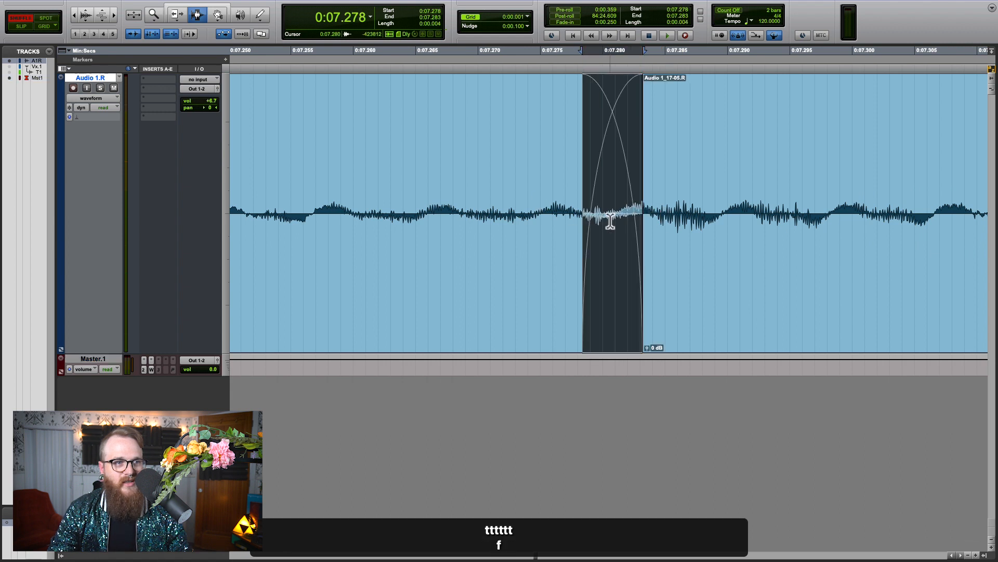
{"action": "key", "text": "super+z"}
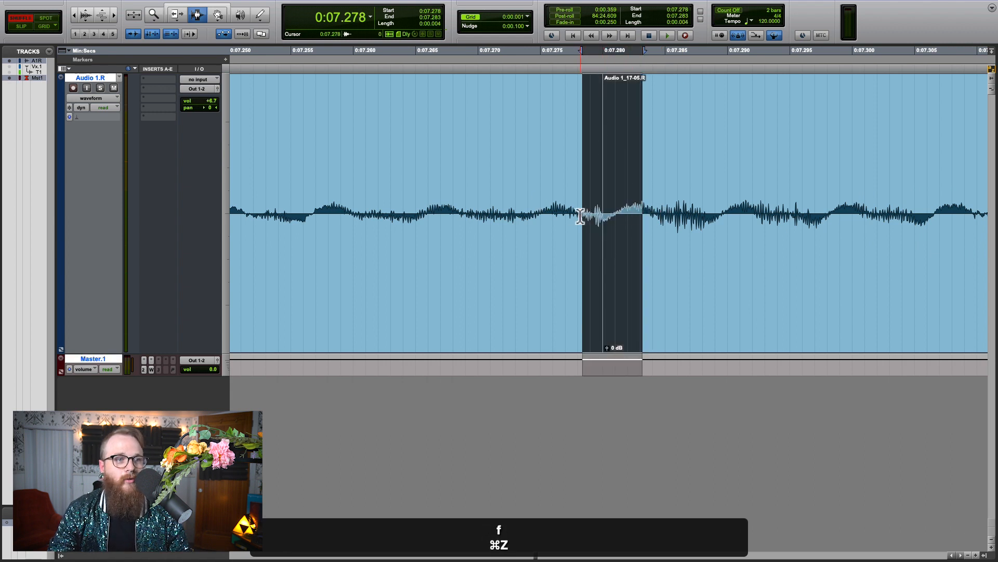
{"action": "left_click_drag", "start_coordinate": [558, 223], "coordinate": [653, 234]}
{"action": "key", "text": "f"}
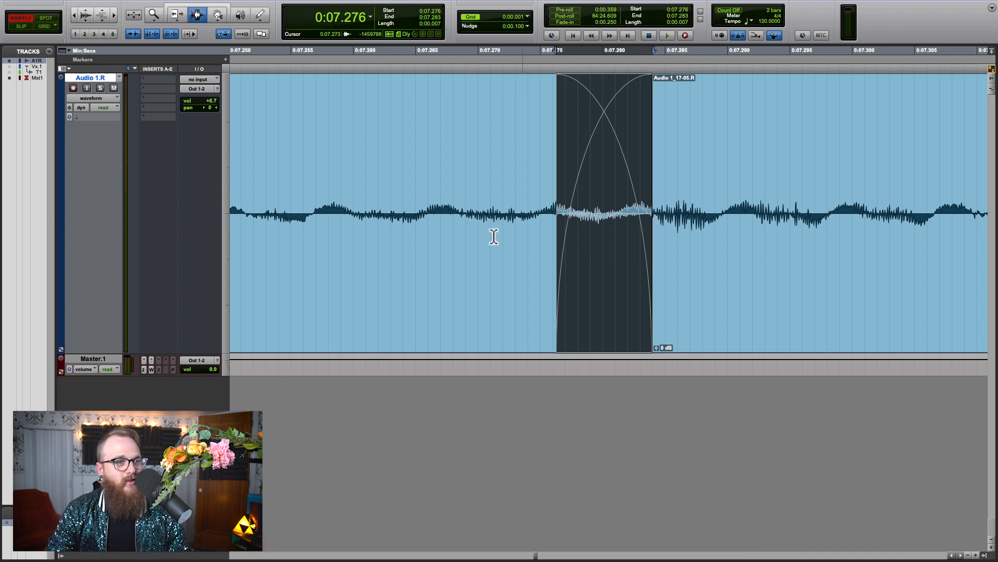
- Select the edited IsAllIThink sentence from 0:06.826 to 0:09.045 and play it to check the join
{"action": "left_click", "coordinate": [486, 223]}
{"action": "key", "text": "r"}
{"action": "key", "text": "r"}
{"action": "key", "text": "r"}
{"action": "key", "text": "r"}
{"action": "key", "text": "r"}
{"action": "key", "text": "r"}
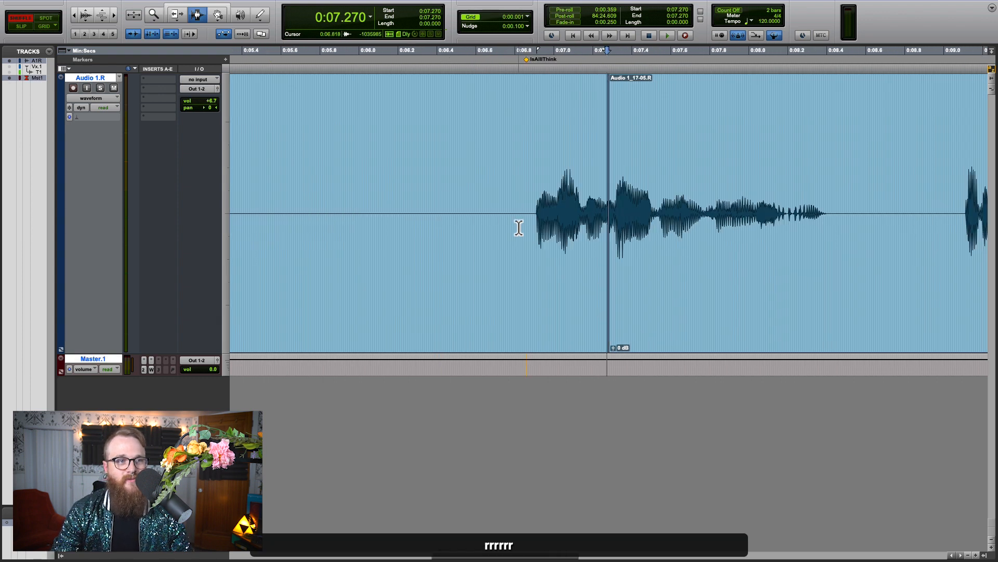
{"action": "key", "text": "r"}
{"action": "left_click_drag", "start_coordinate": [565, 203], "coordinate": [781, 178]}
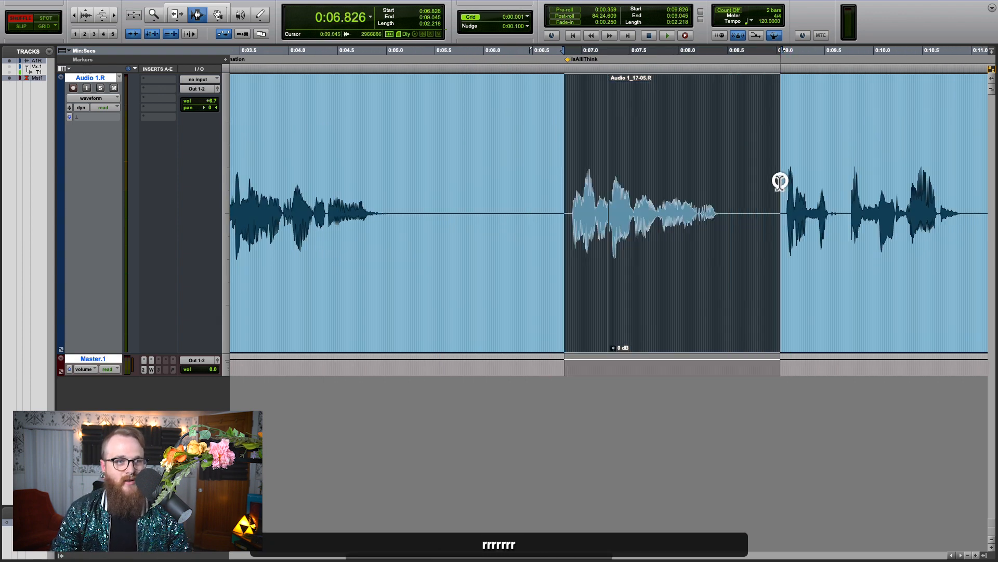
{"action": "key", "text": "space"}
{"action": "key", "text": "space"}
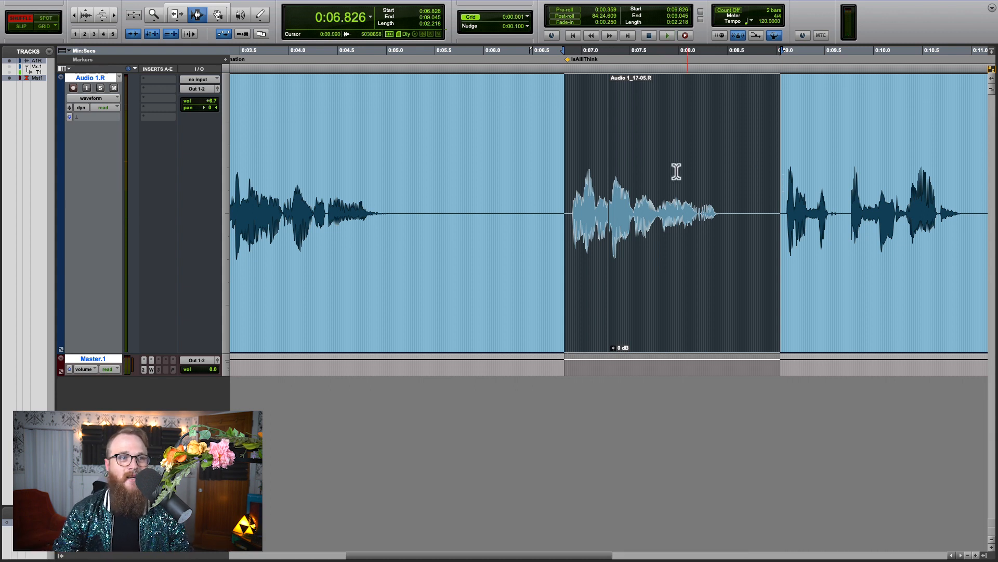
{"action": "left_click", "coordinate": [638, 206]}
{"action": "key", "text": "t"}
{"action": "key", "text": "t"}
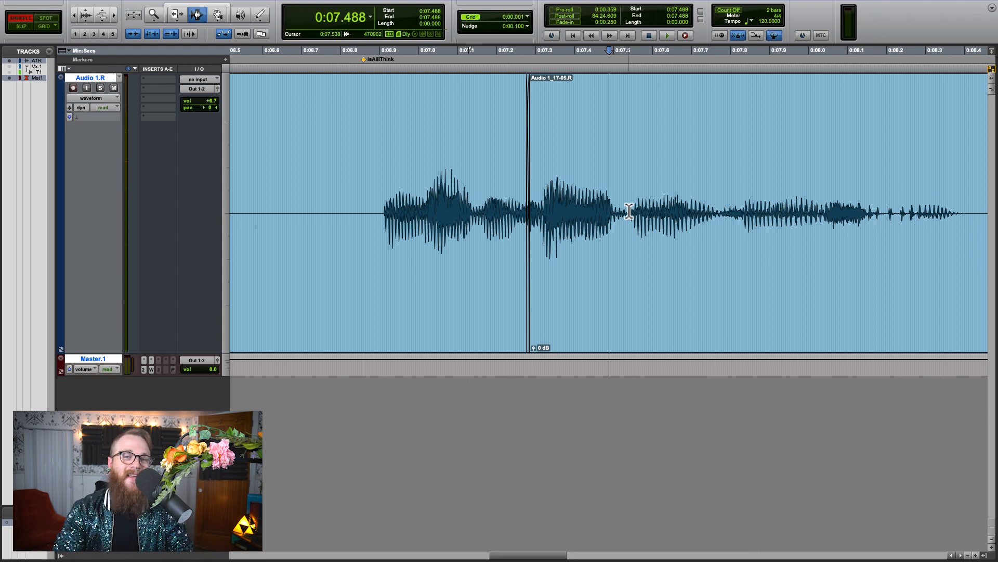
{"action": "key", "text": "r"}
{"action": "key", "text": "r"}
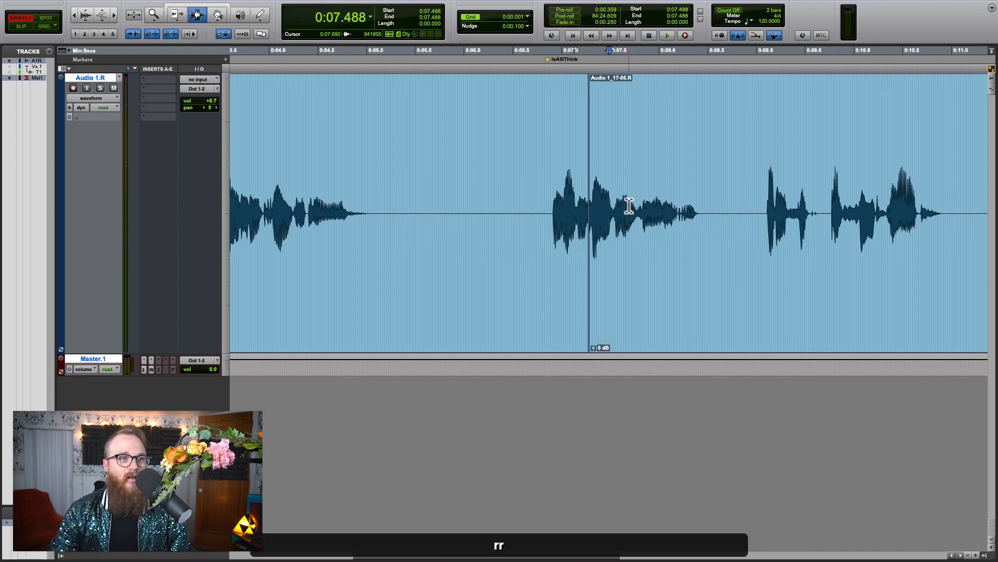
- Play the recording from 0:07.610 into the phrase that follows the crossfaded sentence
{"action": "left_click", "coordinate": [704, 205]}
{"action": "scroll", "coordinate": [703, 205], "scroll_direction": "right", "scroll_amount": 3}
{"action": "left_click", "coordinate": [522, 188]}
{"action": "key", "text": "space"}
{"action": "key", "text": "F1"}
{"action": "key", "text": "F1"}
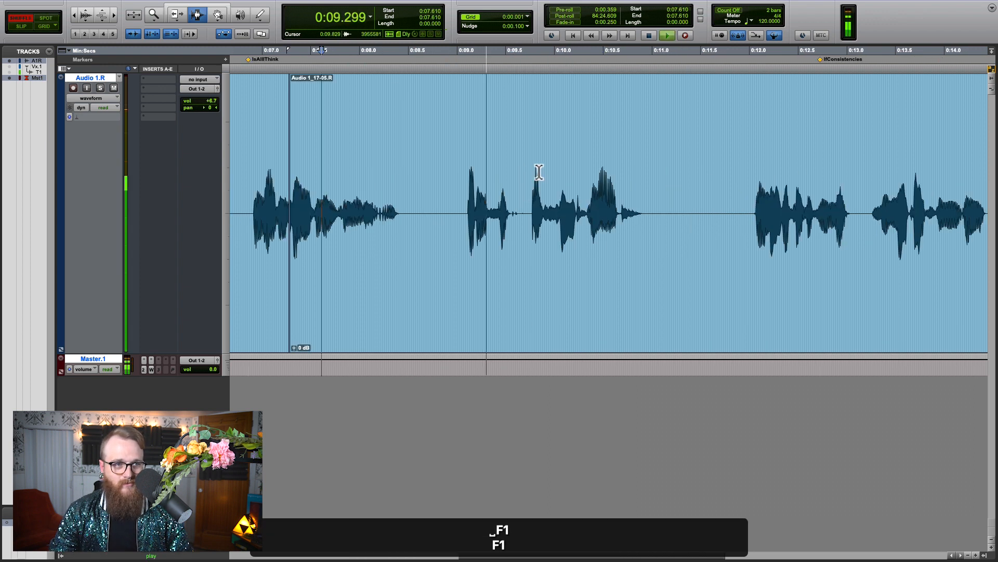
{"action": "key", "text": "space"}
- Select the first group of words in the following phrase, from 0:09.088 to 0:09.736, to examine the repetition
{"action": "key", "text": "F1"}
{"action": "left_click", "coordinate": [474, 198]}
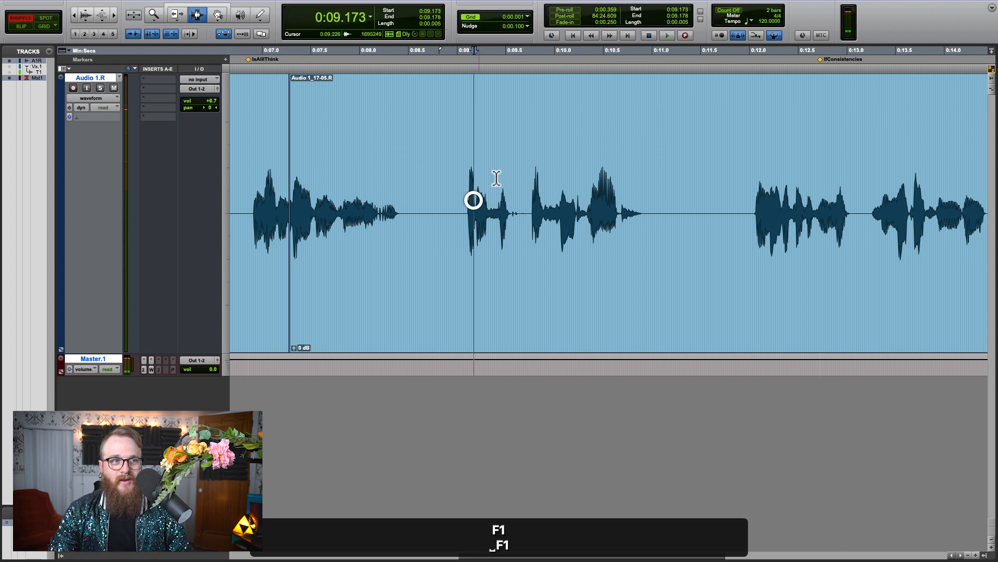
{"action": "key", "text": "t"}
{"action": "key", "text": "F7"}
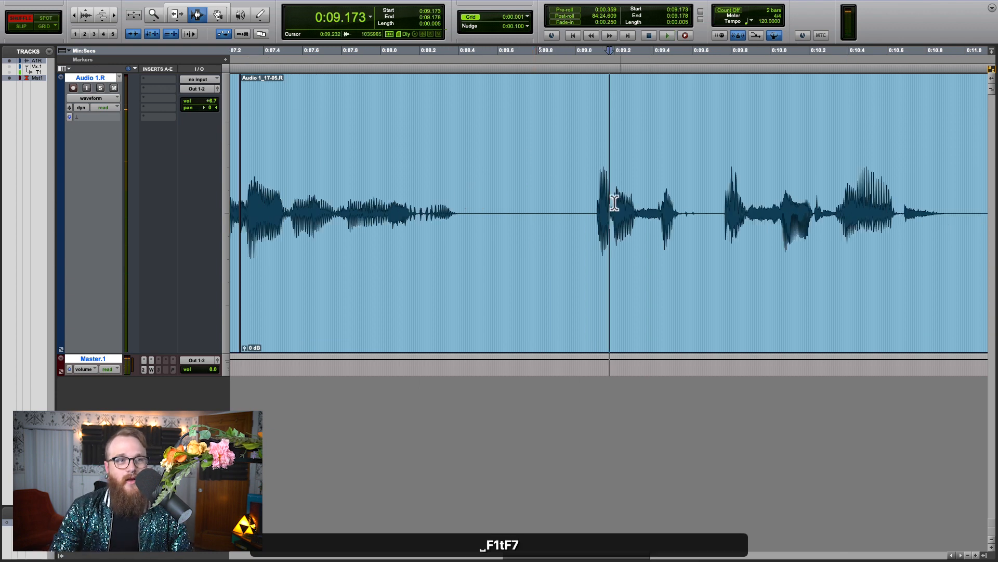
{"action": "left_click_drag", "start_coordinate": [595, 204], "coordinate": [718, 218]}
{"action": "left_click_drag", "start_coordinate": [592, 212], "coordinate": [715, 204]}
{"action": "key", "text": "F1"}
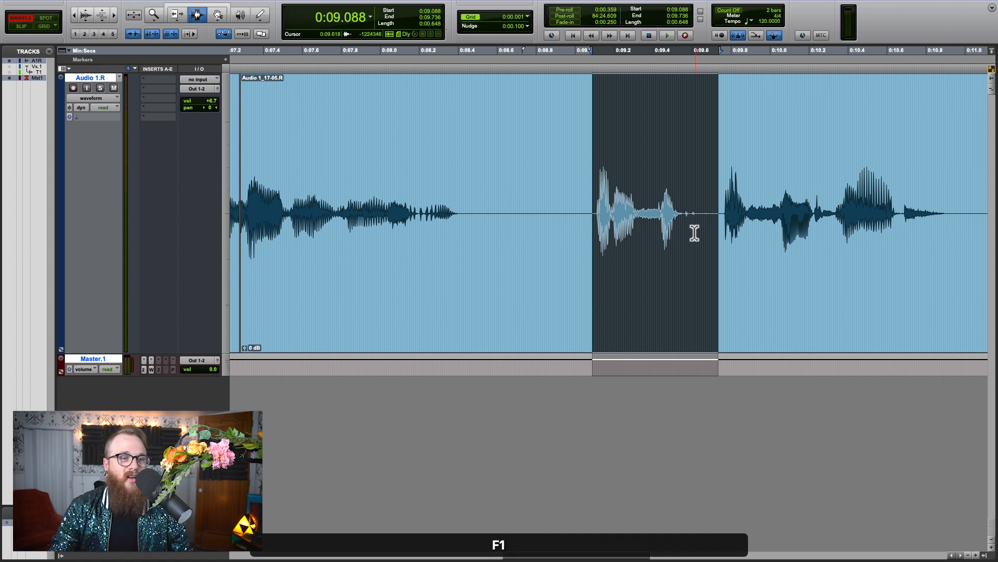
- Cut the repeated words in the following phrase from 0:09.381 to 0:09.973, undoing a first cut that ended at 0:09.984
{"action": "left_click", "coordinate": [588, 198]}
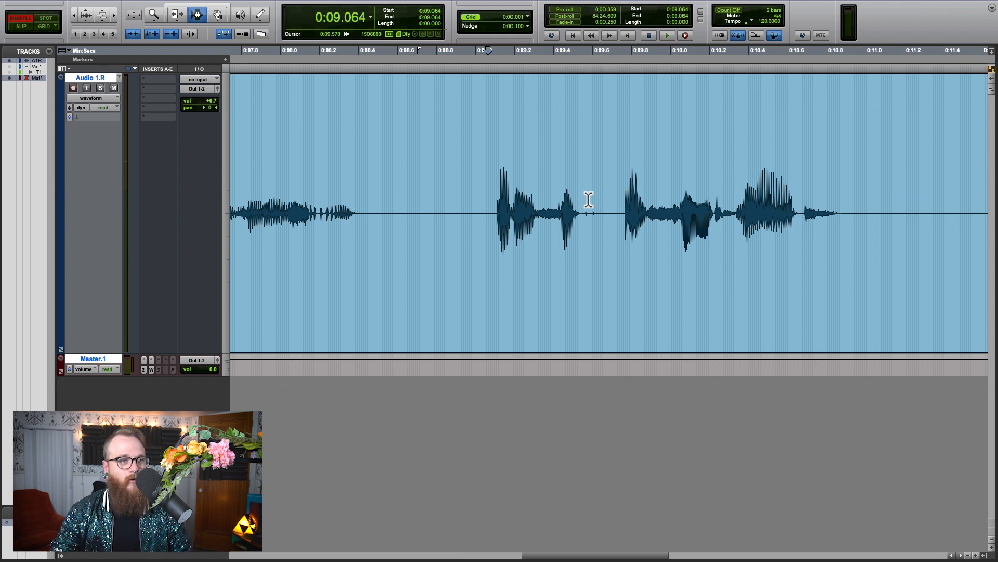
{"action": "key", "text": "F1"}
{"action": "left_click_drag", "start_coordinate": [550, 216], "coordinate": [665, 243]}
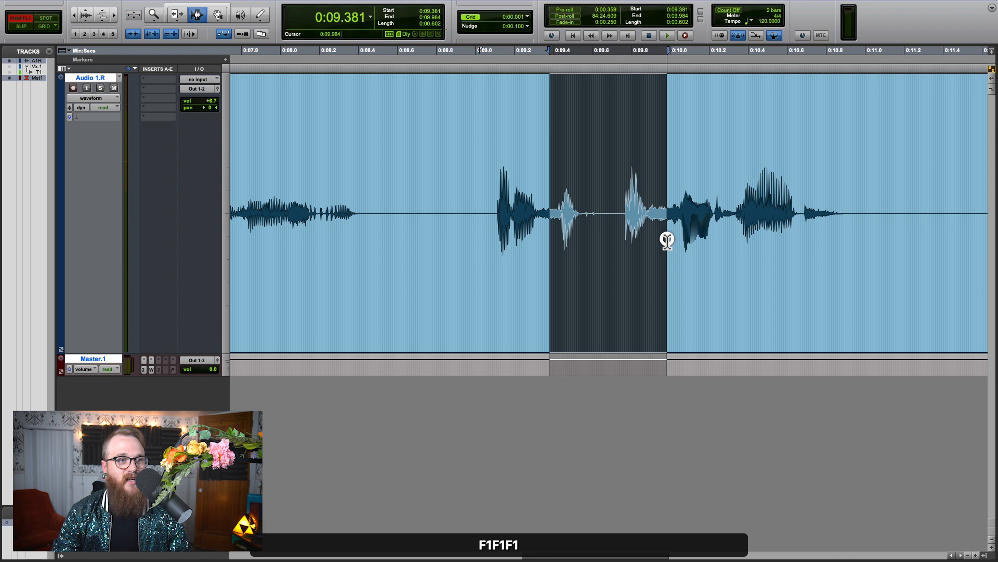
{"action": "key", "text": "super+grave"}
{"action": "key", "text": "super+z"}
{"action": "left_click_drag", "start_coordinate": [552, 214], "coordinate": [665, 219]}
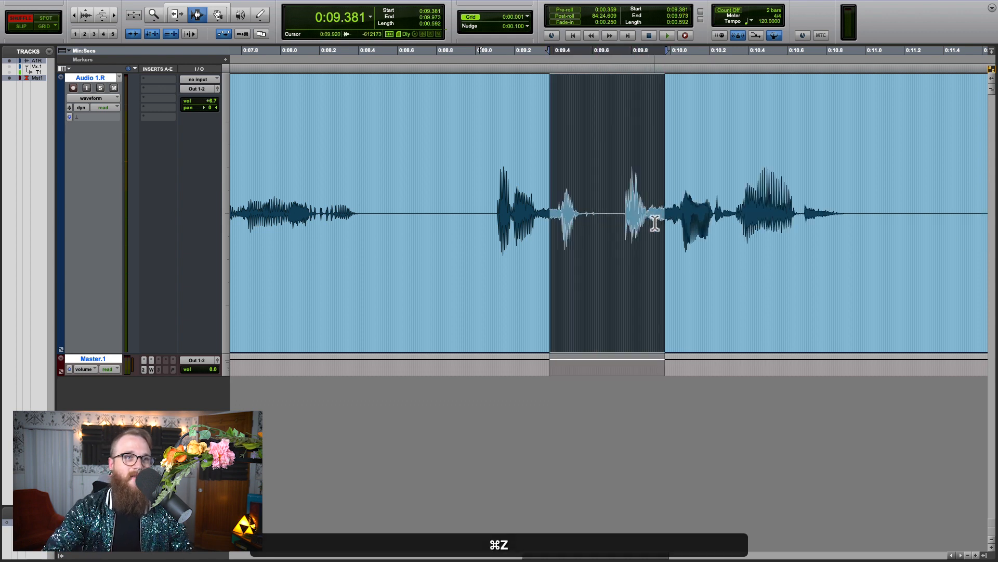
{"action": "key", "text": "super+grave"}
- Crossfade the second join in the recording from 0:09.377 to 0:09.387
{"action": "left_click", "coordinate": [567, 196]}
{"action": "key", "text": "t"}
{"action": "key", "text": "F7"}
{"action": "key", "text": "t"}
{"action": "key", "text": "t"}
{"action": "left_click", "coordinate": [474, 181]}
{"action": "key", "text": "t"}
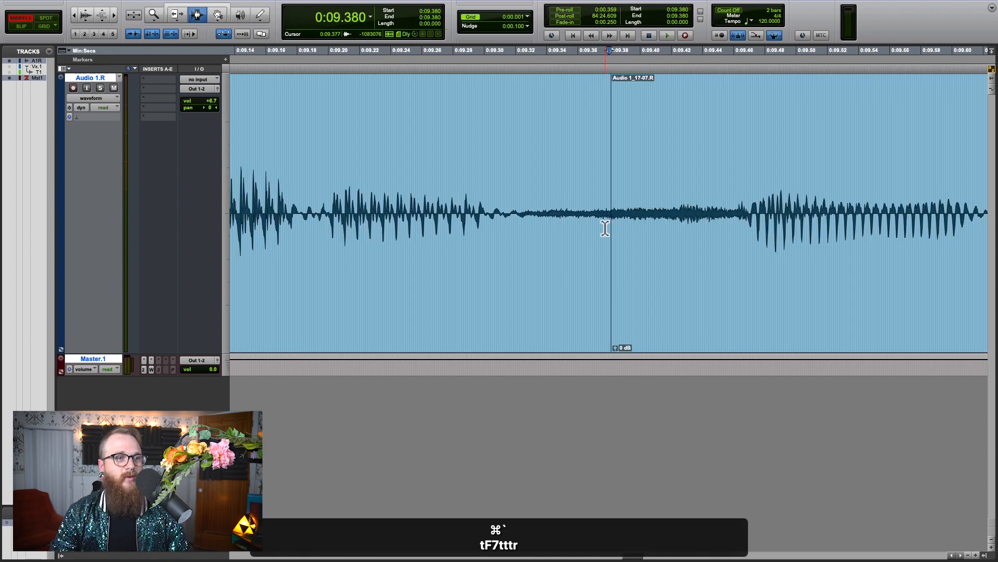
{"action": "left_click_drag", "start_coordinate": [605, 229], "coordinate": [621, 225]}
{"action": "key", "text": "f"}
{"action": "key", "text": "r"}
{"action": "key", "text": "r"}
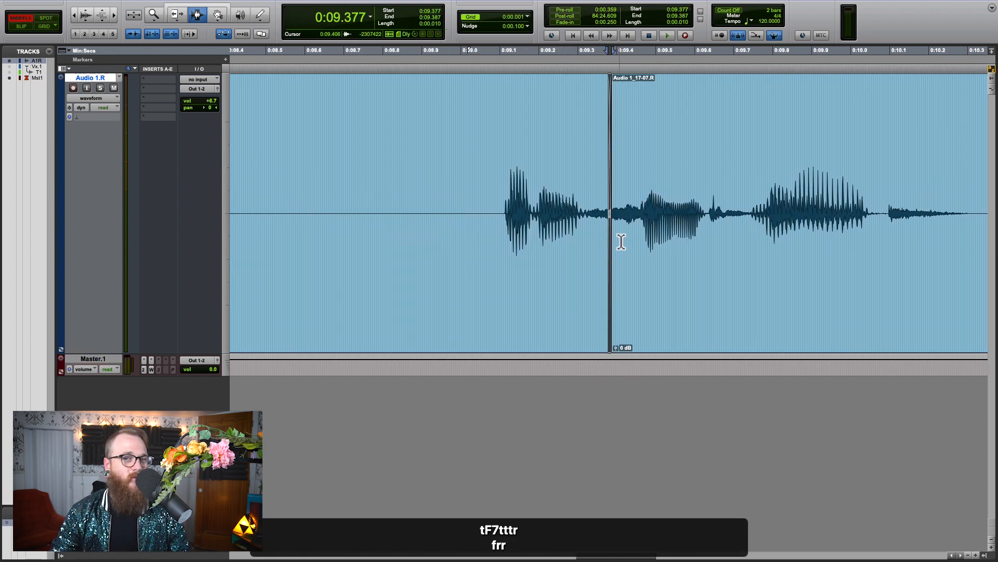
- Play the edited phrase from 0:09.061 to check how the second join sounds
{"action": "key", "text": "r"}
{"action": "left_click", "coordinate": [604, 205]}
{"action": "key", "text": "F7"}
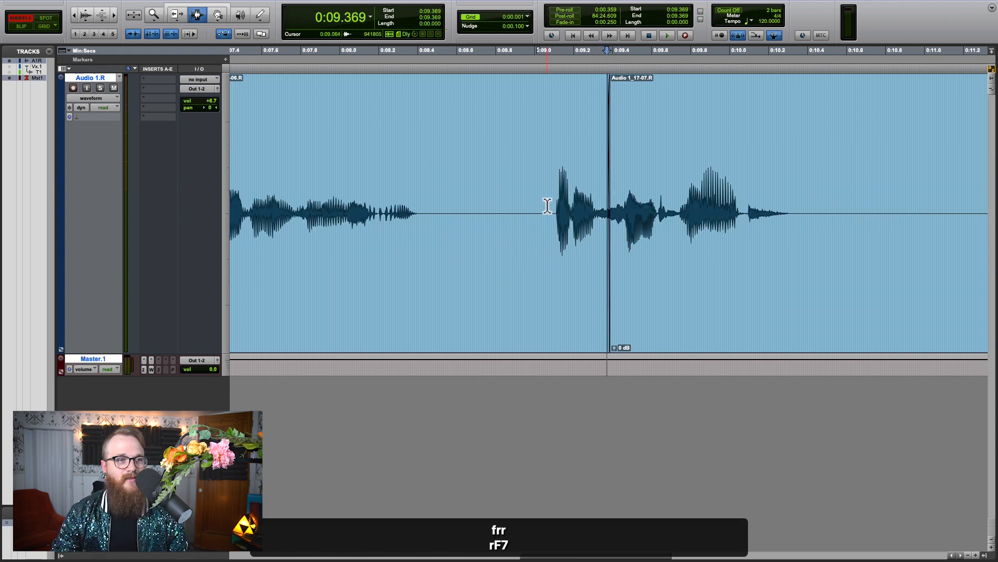
{"action": "key", "text": "r"}
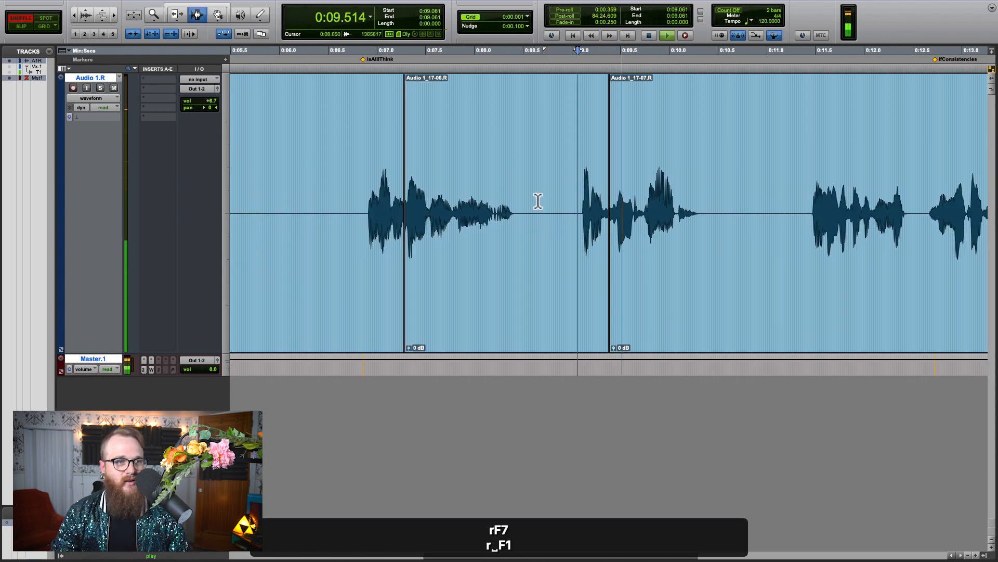
{"action": "key", "text": "space"}
{"action": "key", "text": "F1"}
- Restore the original audio over the edited section after the IsAllIThink marker, play it from 0:06.848 for comparison, and undo the restoration
{"action": "left_click_drag", "start_coordinate": [704, 219], "coordinate": [363, 204]}
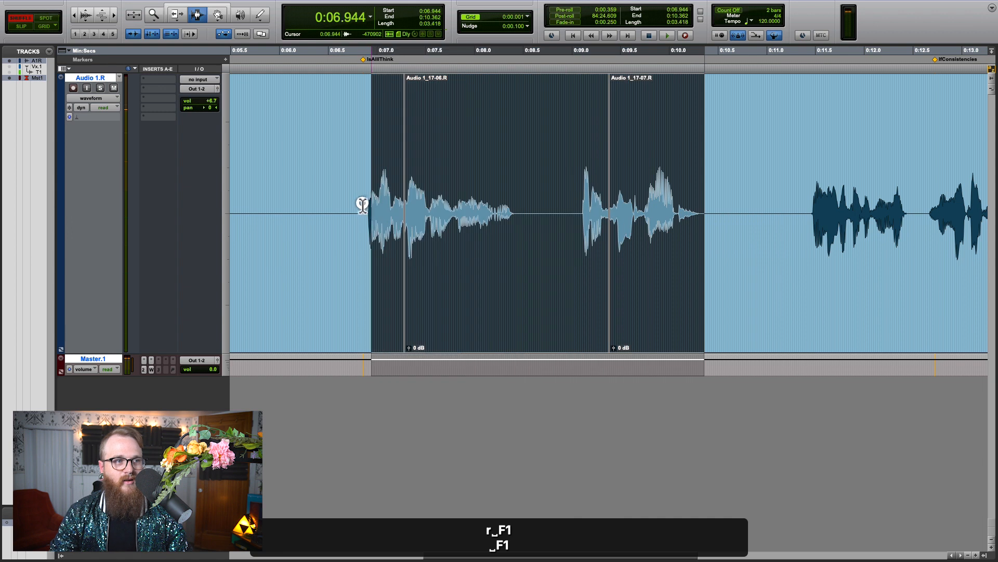
{"action": "key", "text": "super+2"}
{"action": "key", "text": "F2"}
{"action": "key", "text": "F2"}
{"action": "left_click_drag", "start_coordinate": [737, 184], "coordinate": [846, 149]}
{"action": "key", "text": "F7"}
{"action": "left_click", "coordinate": [363, 210]}
{"action": "key", "text": "space"}
{"action": "key", "text": "F1"}
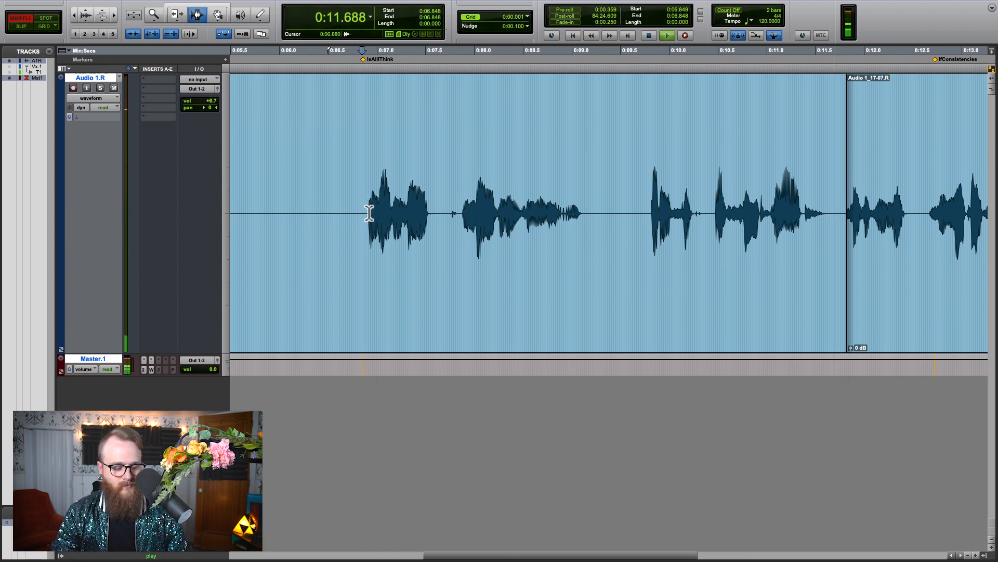
{"action": "key", "text": "super+z"}
- Play the edited version from 0:06.858 at the IsAllIThink marker to compare it with the original
{"action": "left_click", "coordinate": [363, 196]}
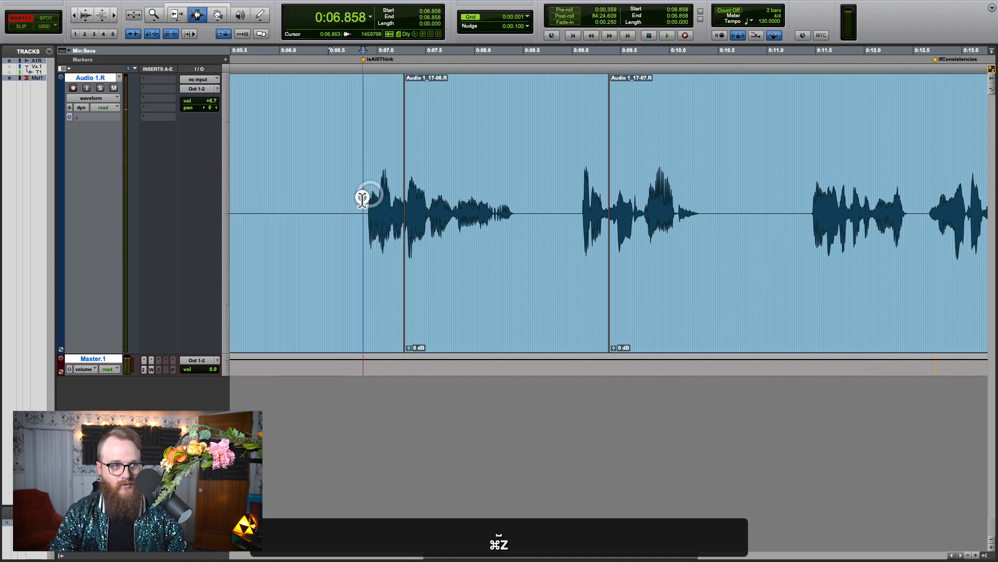
{"action": "key", "text": "F1"}
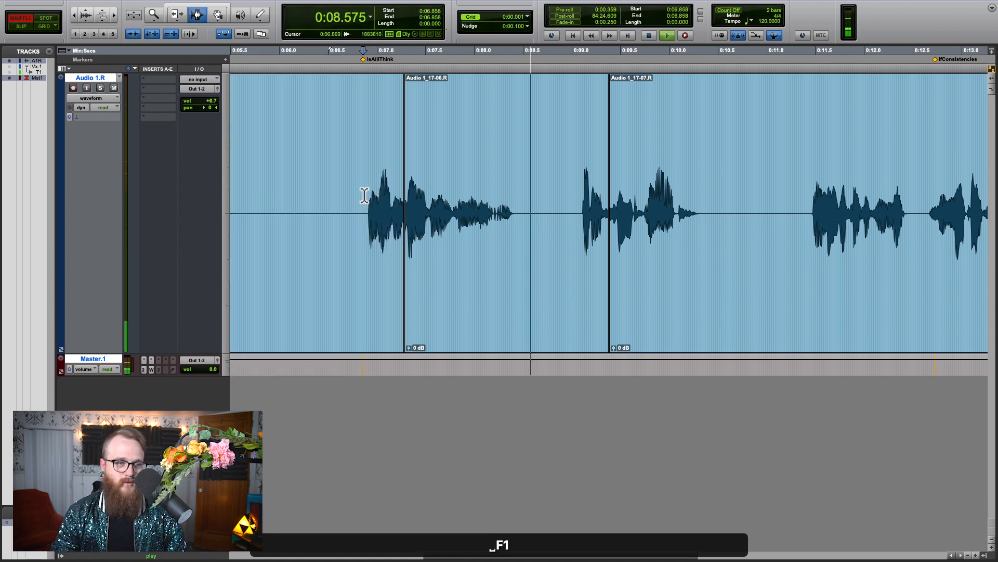
{"action": "key", "text": "space"}
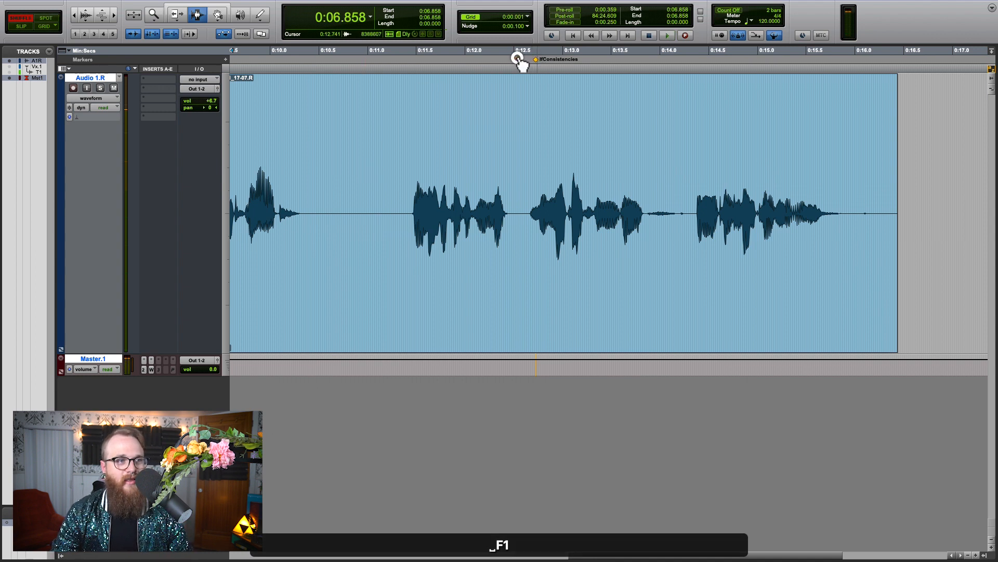
- Move the ifConsistencies marker earlier to the start of its phrase and switch the edit mode to Slip
{"action": "left_click_drag", "start_coordinate": [425, 61], "coordinate": [405, 62]}
{"action": "left_click_drag", "start_coordinate": [413, 213], "coordinate": [849, 210]}
{"action": "key", "text": "F2"}
{"action": "key", "text": "F2"}
- Delete the silent tail of the recording from 0:15.962 to 0:16.309 and fade out the end of the clip
{"action": "left_click", "coordinate": [859, 221]}
{"action": "key", "text": "s"}
{"action": "key", "text": "super+grave"}
{"action": "left_click", "coordinate": [858, 210], "text": "super"}
{"action": "key", "text": "f"}
{"action": "key", "text": "F7"}
{"action": "key", "text": "r"}
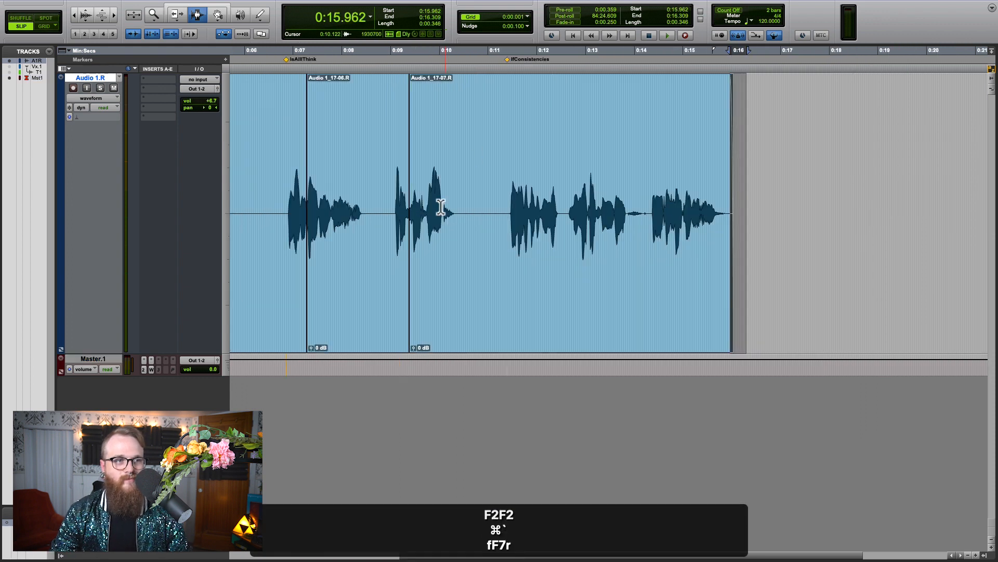
- Place the edit cursor at 0:11.306, just before the phrase at the ifConsistencies marker
{"action": "left_click", "coordinate": [504, 207]}
{"action": "key", "text": "F7"}
{"action": "key", "text": "F2"}
{"action": "key", "text": "F7"}
{"action": "scroll", "coordinate": [454, 201], "scroll_direction": "right", "scroll_amount": 3}
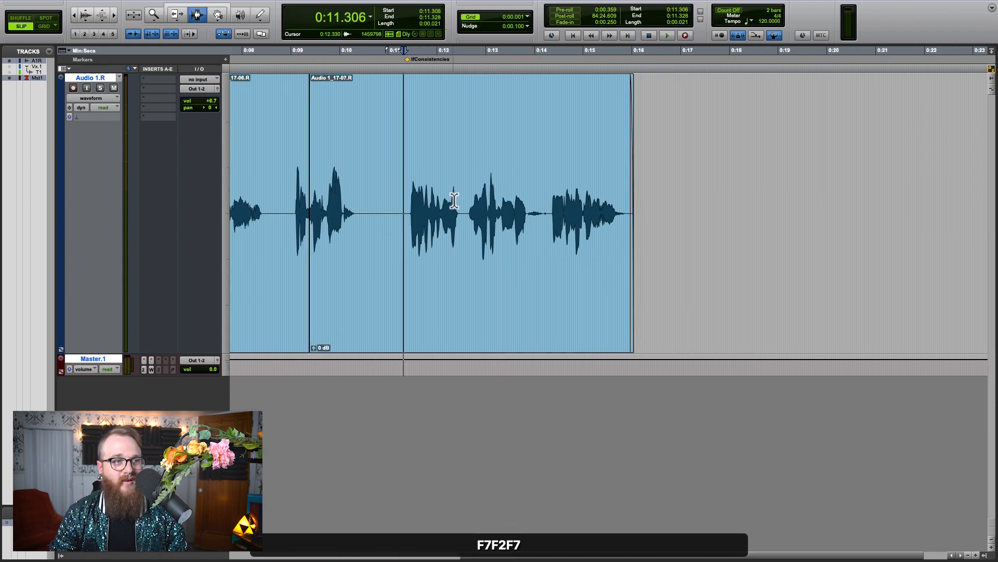